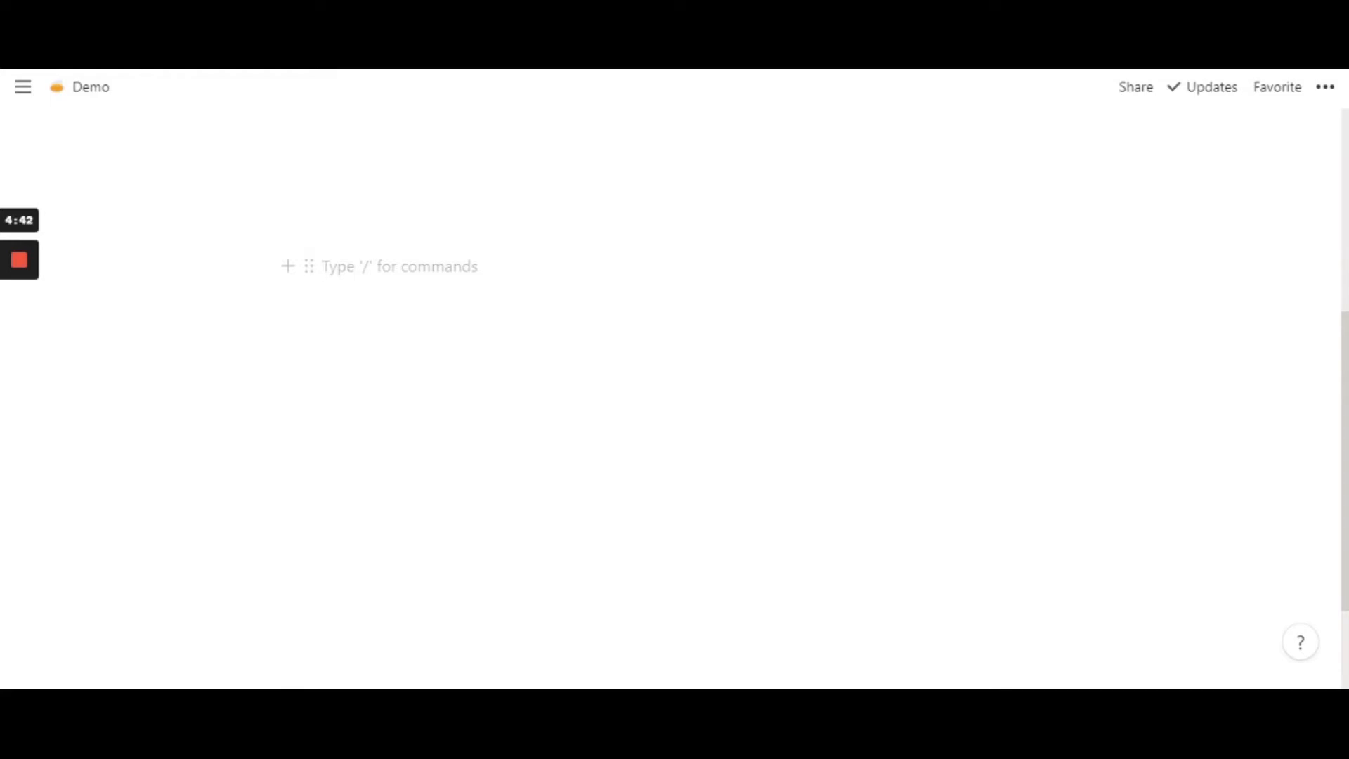
Insert a Template button block on the empty line of the Demo page.
type("/")
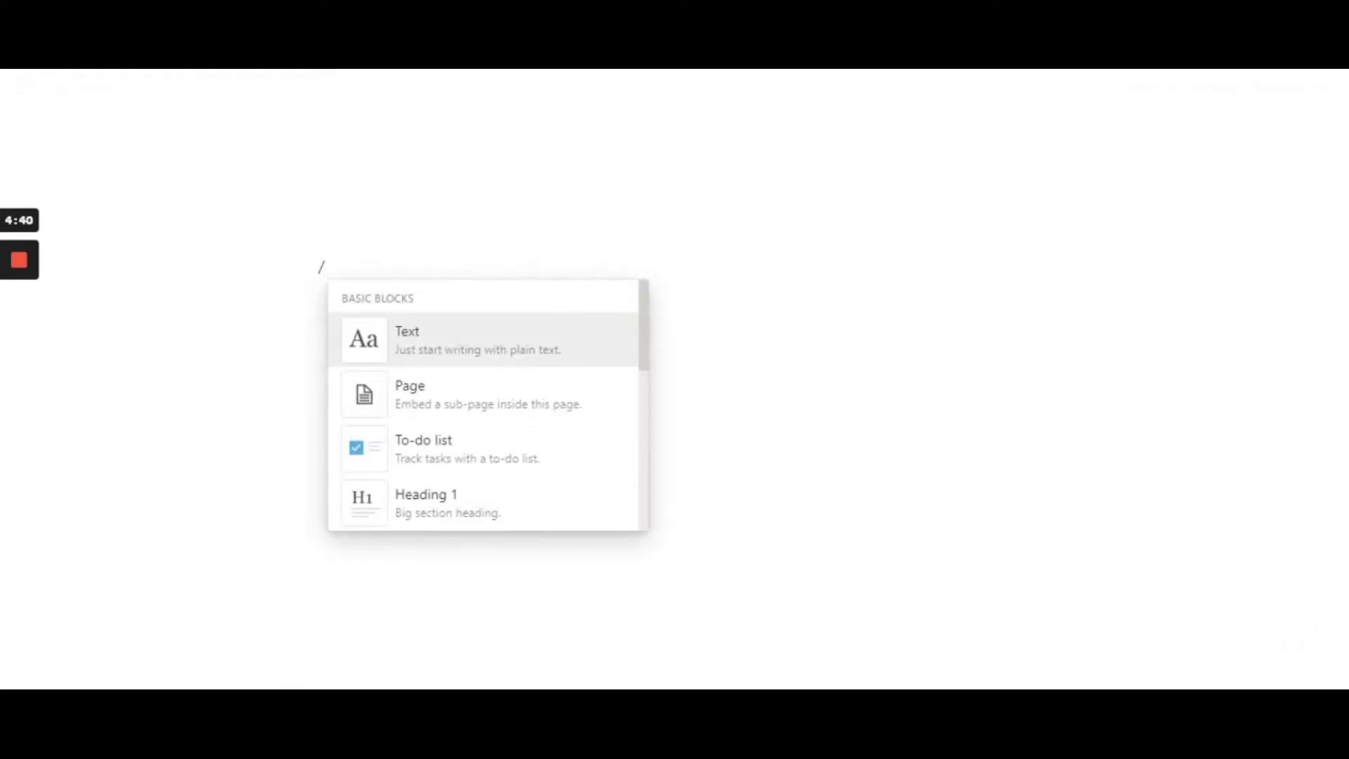
key("Down")
key("Down")
key("Down")
key("Down")
key("Down")
key("Down")
key("Down")
key("Down")
key("Down")
key("Down")
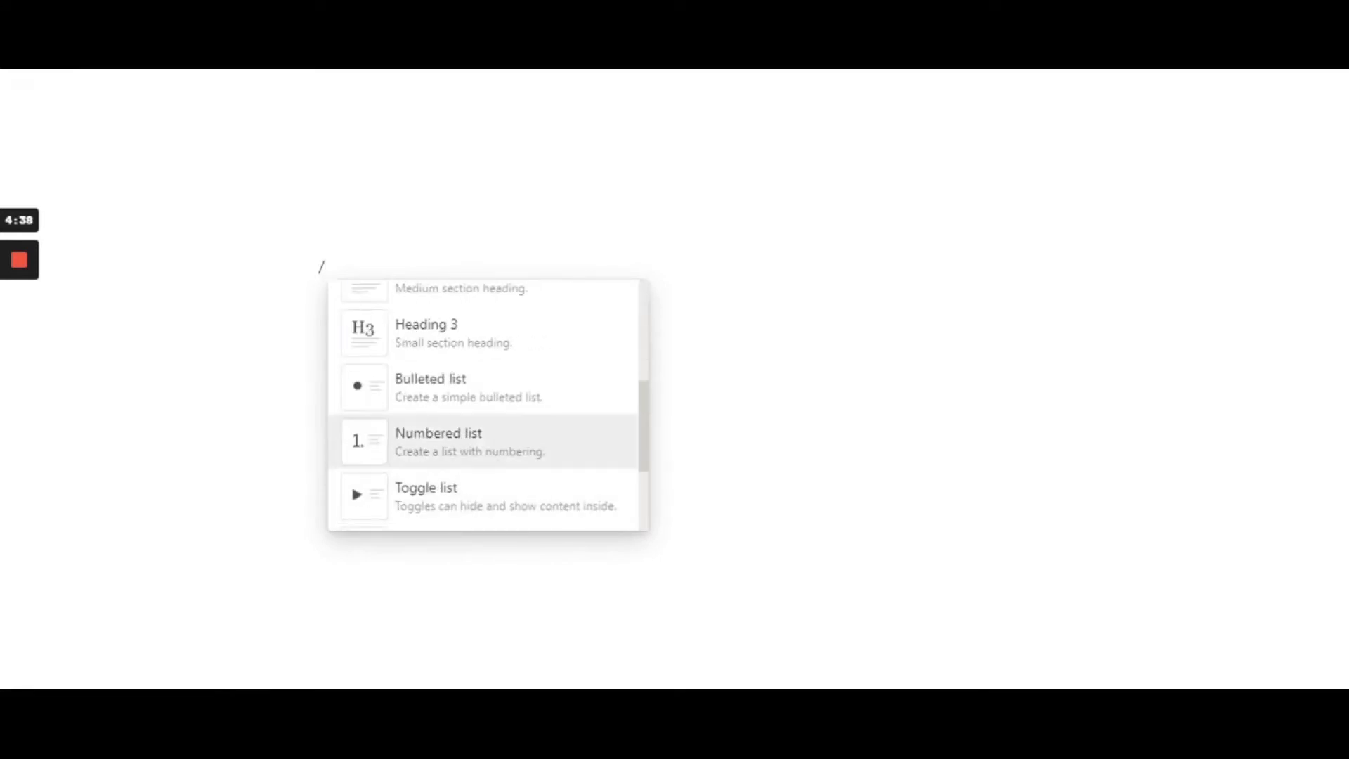
key("Down")
key("Down")
key("Down")
key("Down")
key("Down")
key("Down")
key("Down")
key("Down")
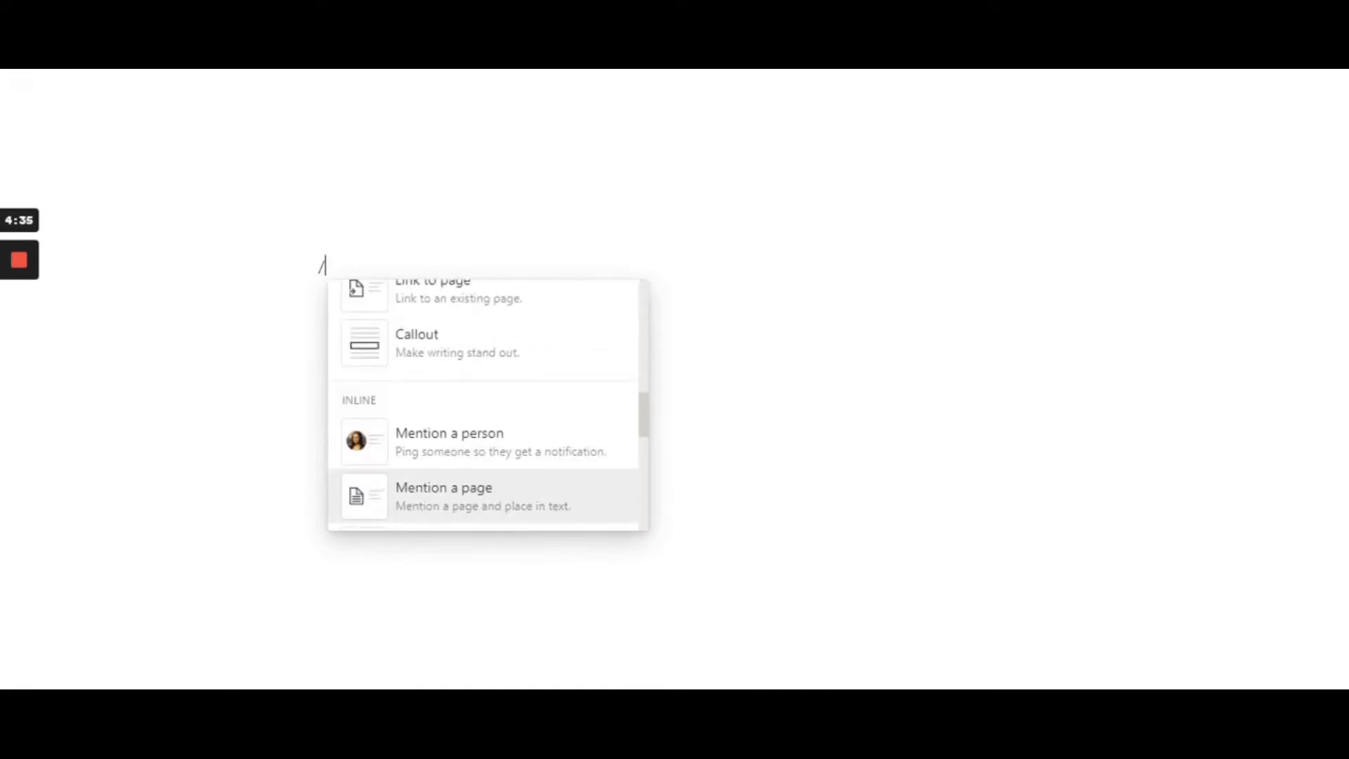
key("Down")
key("Down")
key("Down")
key("Down")
key("Down")
key("Down")
key("Down")
key("Down")
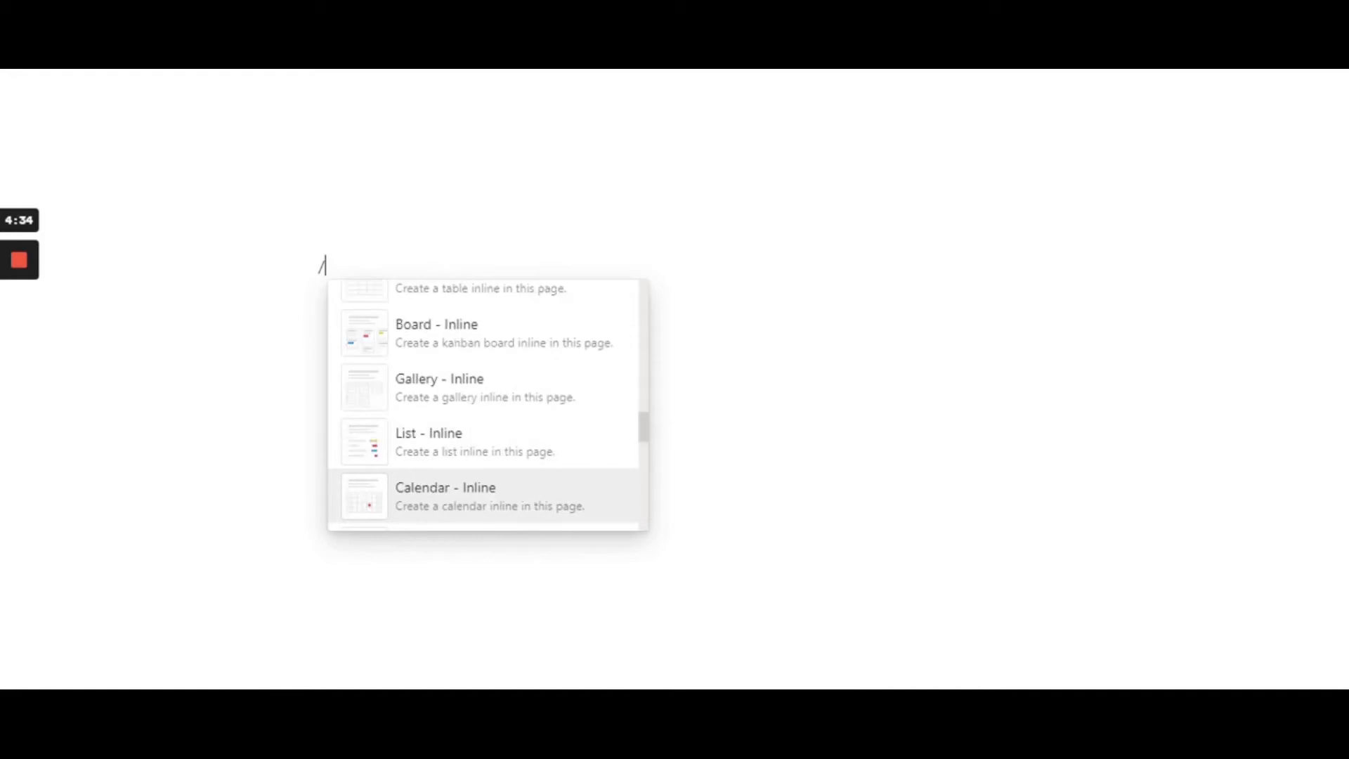
key("Down")
key("Down")
key("Down")
key("Down")
key("Down")
key("Down")
key("Down")
key("Down")
key("Down")
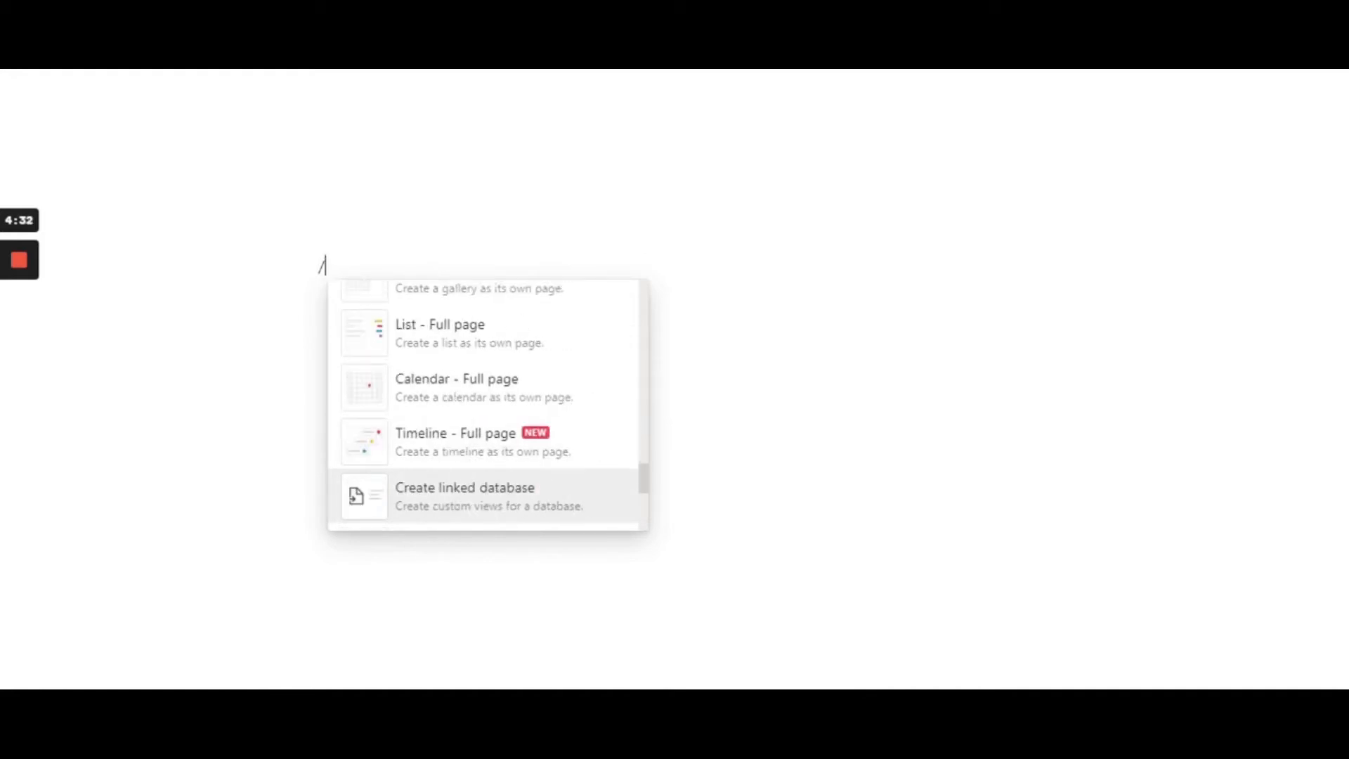
key("Down")
key("Down")
key("Down")
key("Down")
key("Down")
key("Down")
key("Down")
key("Down")
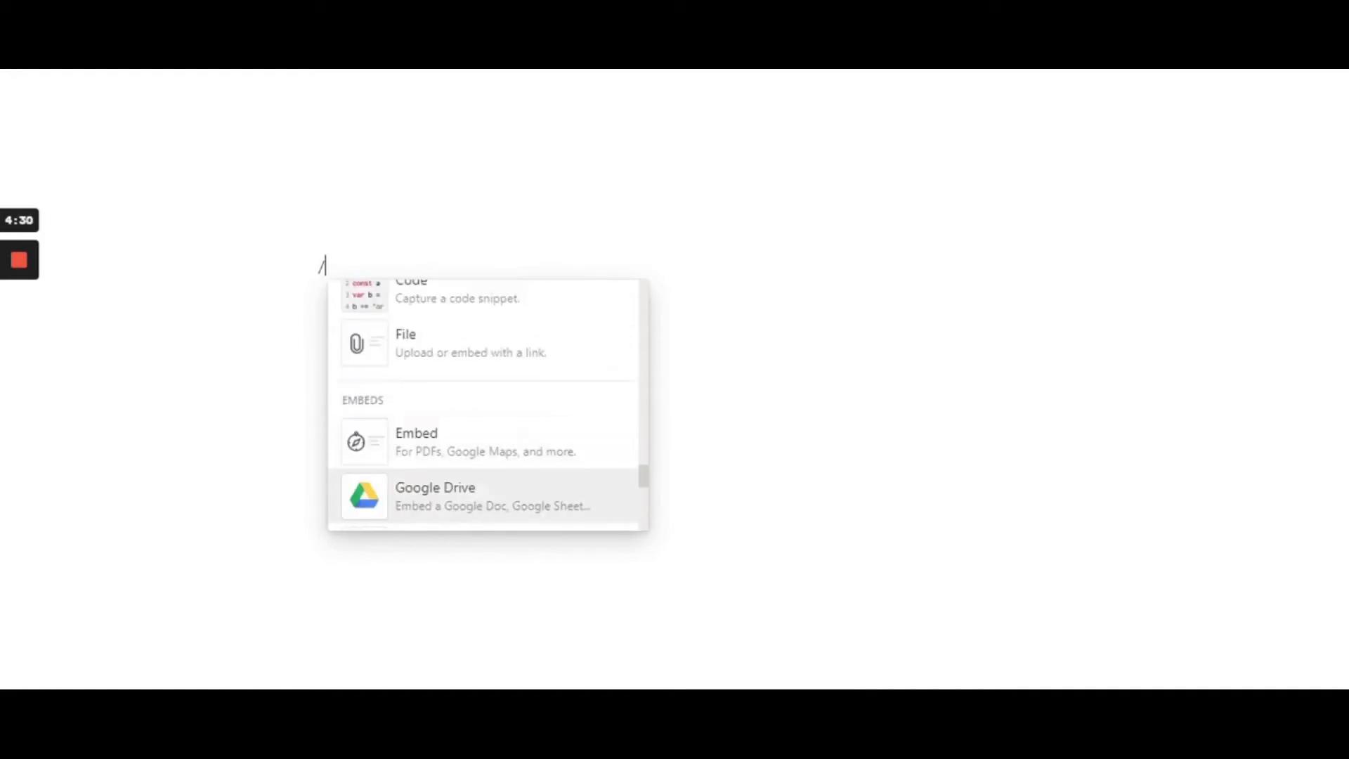
key("Down")
key("Down")
key("Down")
key("Down")
key("Down")
key("Down")
key("Down")
key("Down")
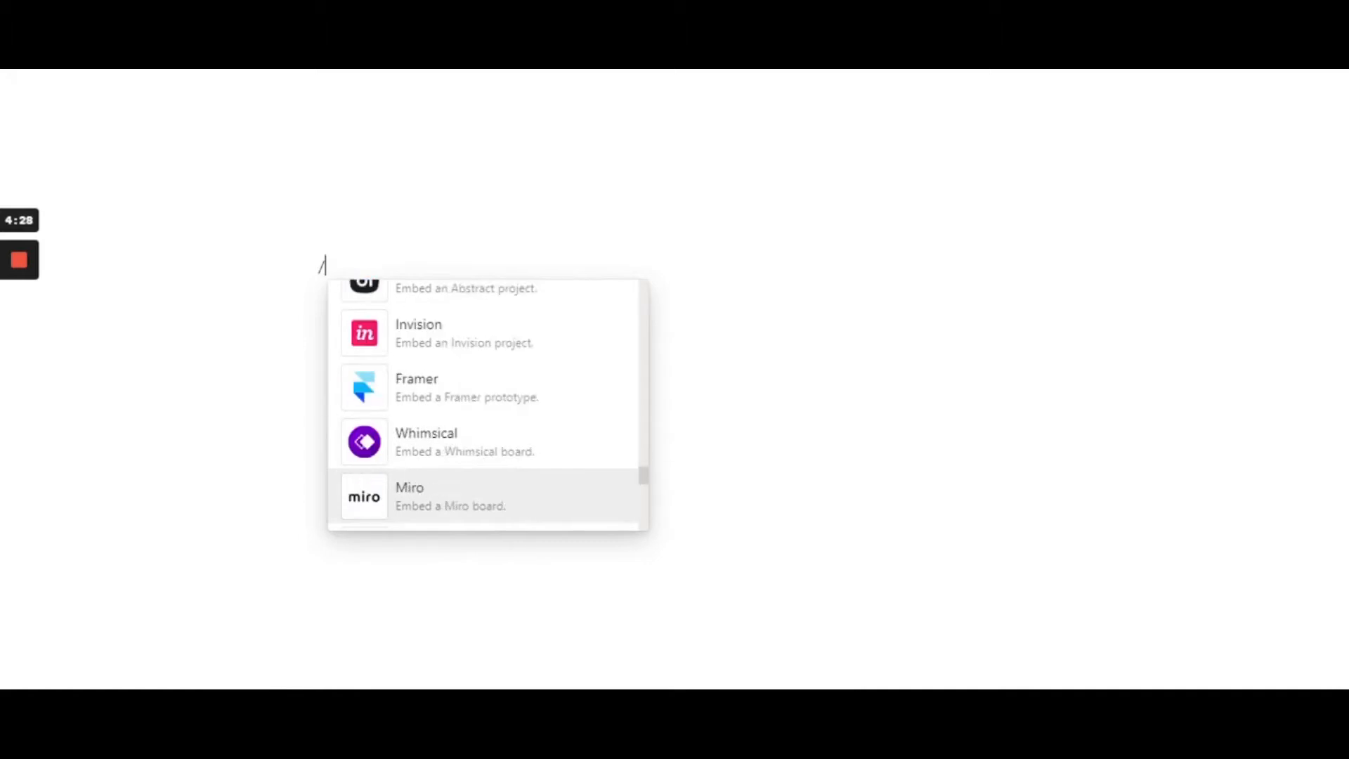
key("Down")
key("Down")
key("Down")
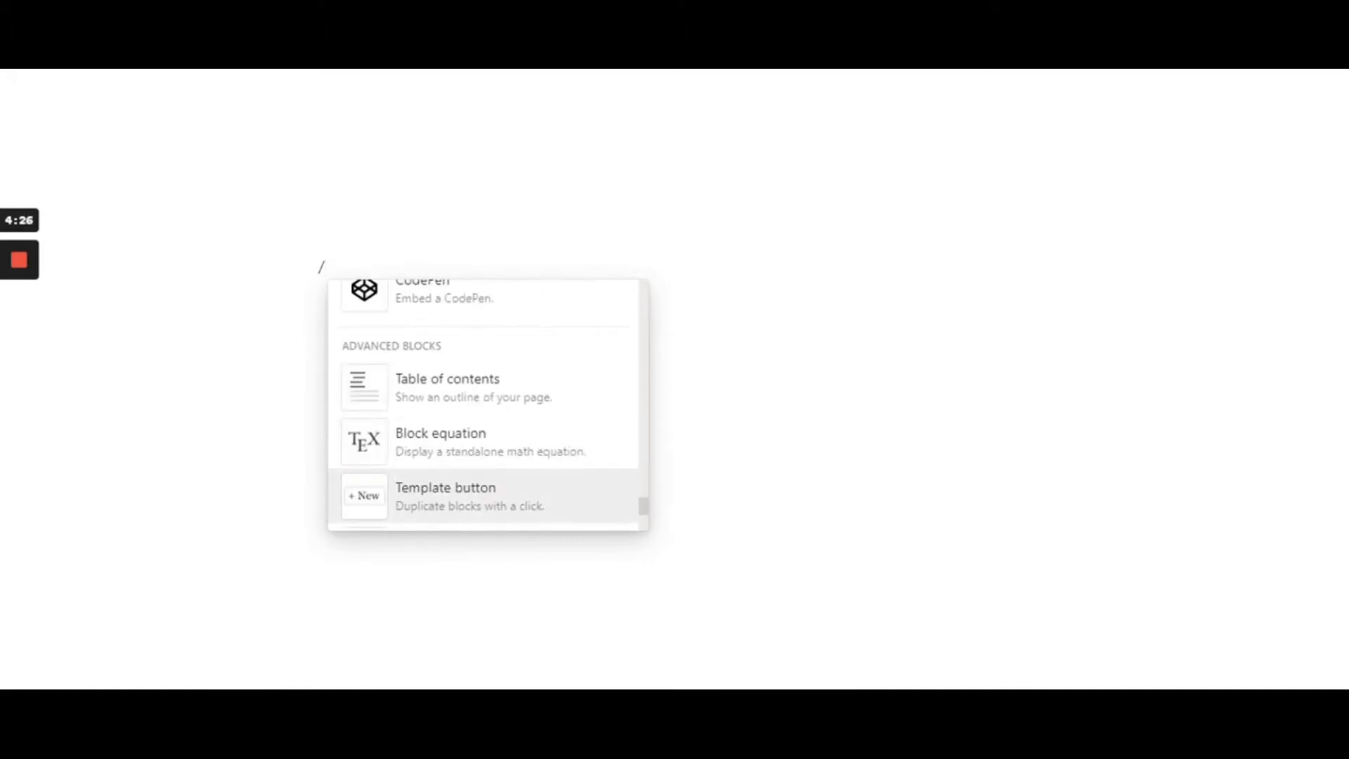
key("Return")
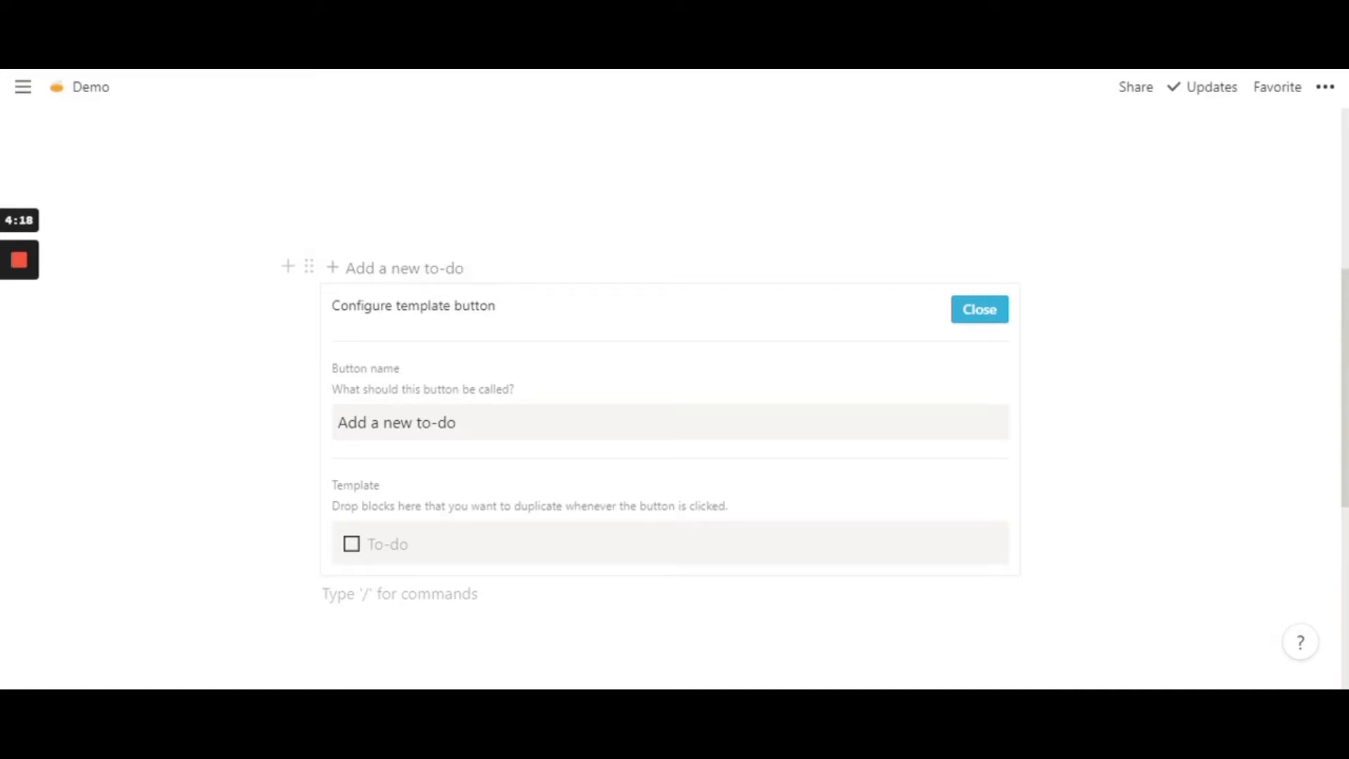
Rename the template button as "Add a new To-Do List".
left_click(421, 422)
key("BackSpace")
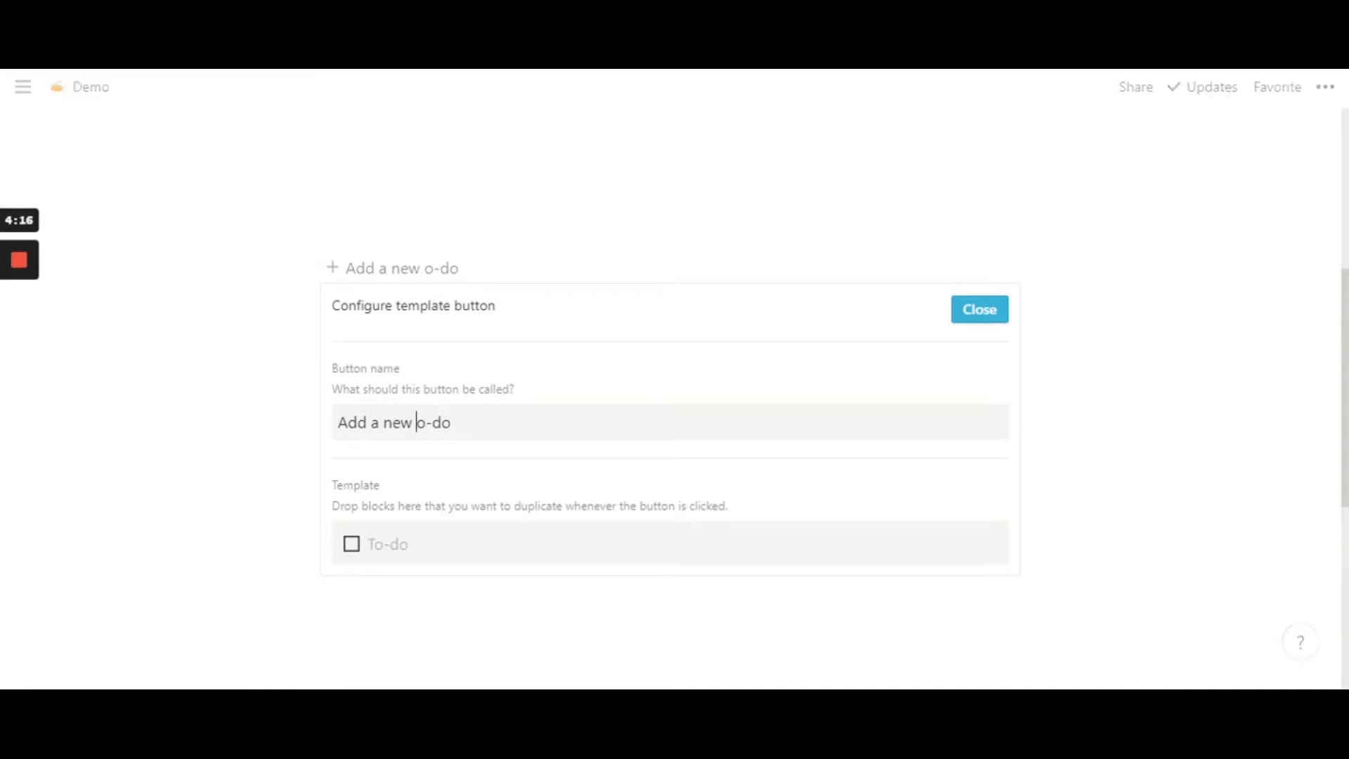
type("T")
key("Right")
key("Right")
key("Right")
key("BackSpace")
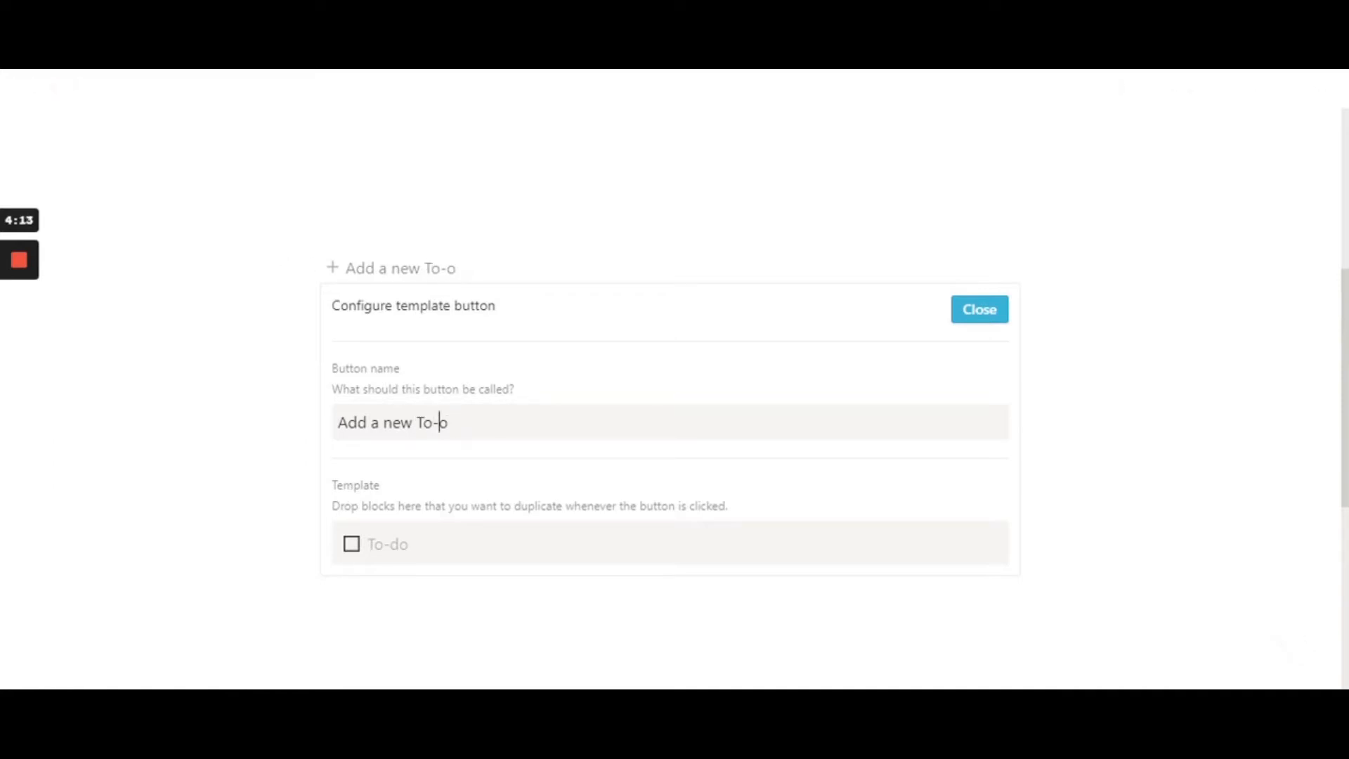
type("T")
key("BackSpace")
type("D")
key("Right")
key("Left")
left_click(461, 422)
type("List")
Add a divider beneath the to-do inside the button's template content and close the button configuration.
scroll(491, 492, "down", 2)
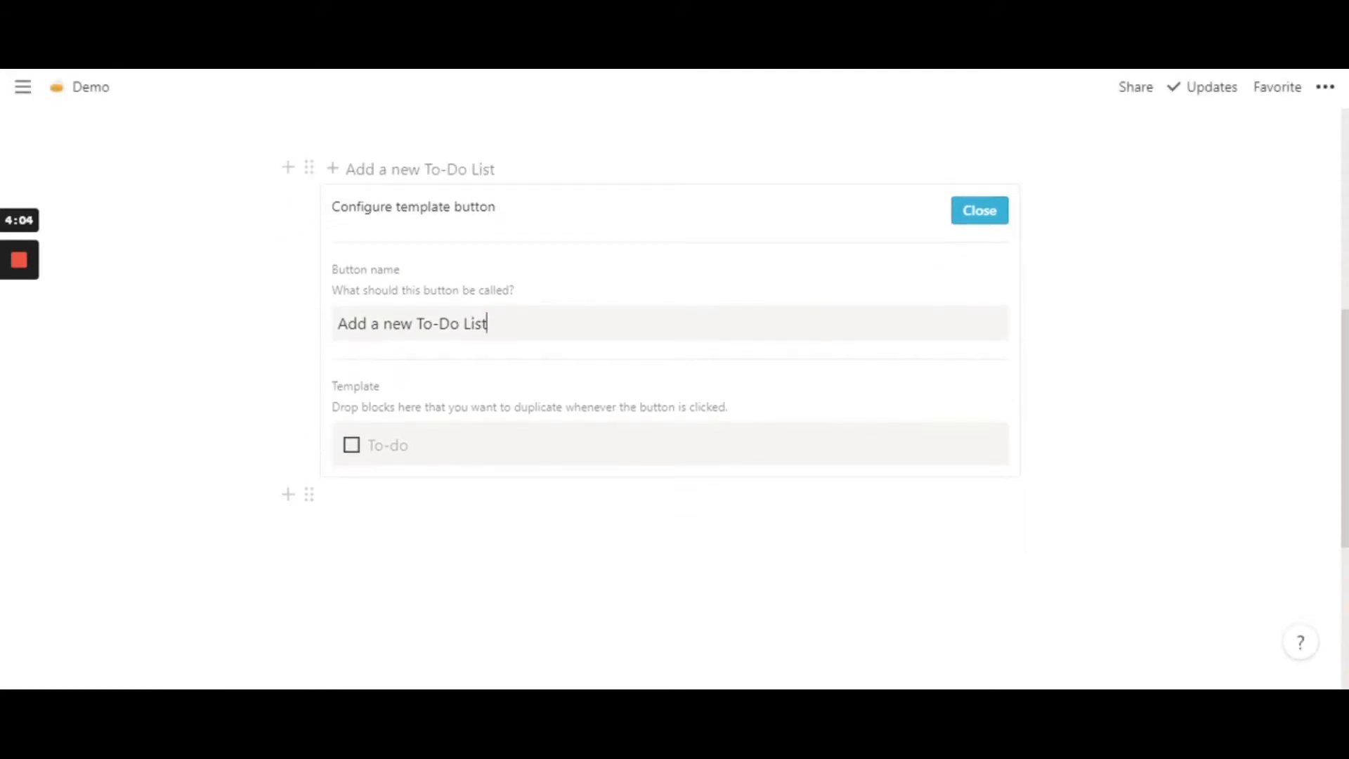
left_click(338, 494)
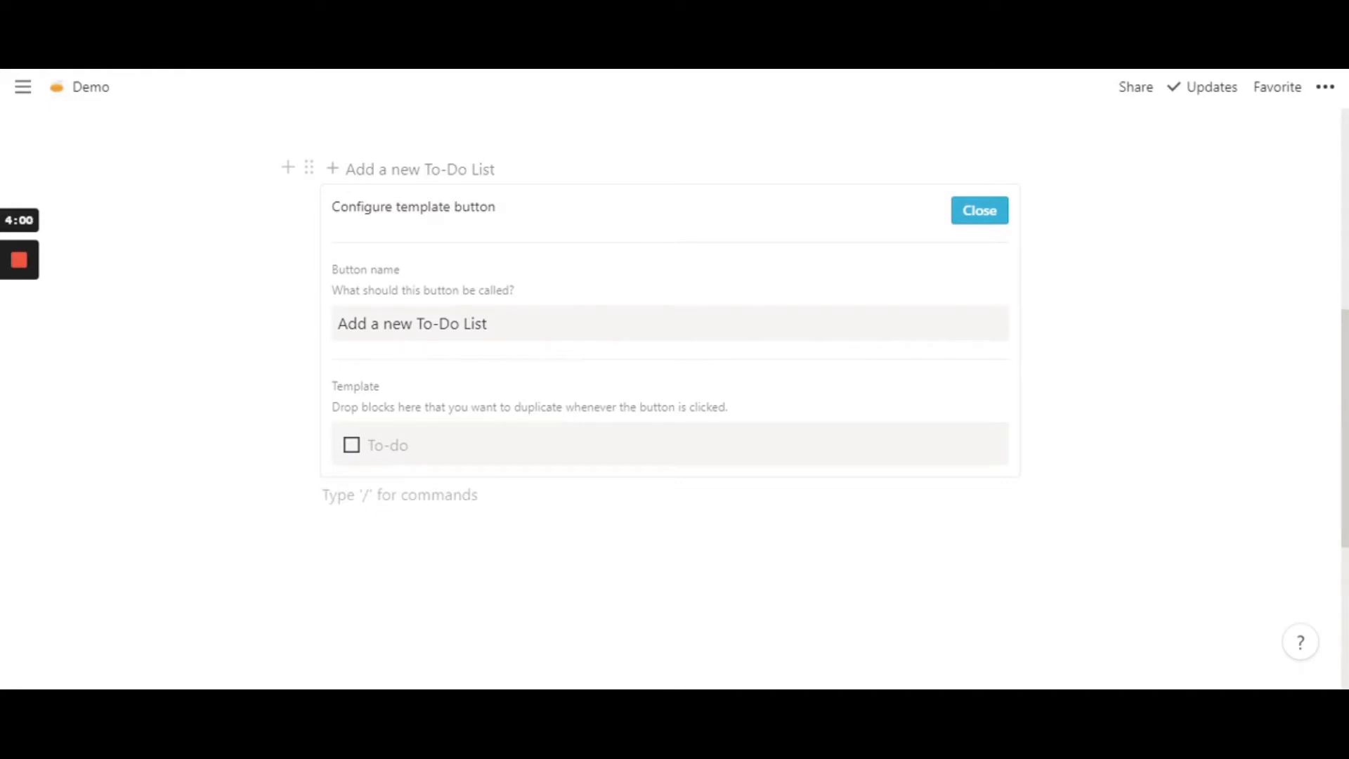
type("/div")
key("Return")
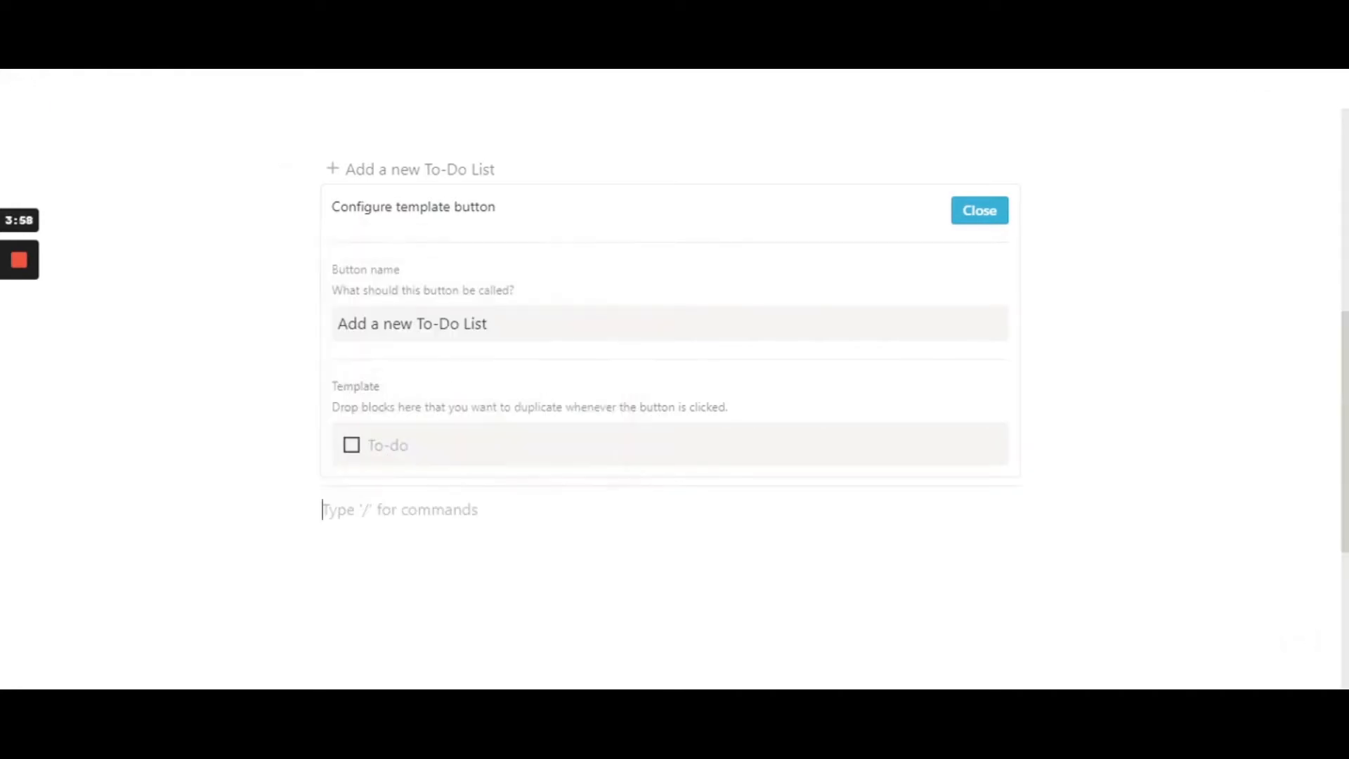
left_click_drag(306, 484, 354, 462)
left_click(394, 509)
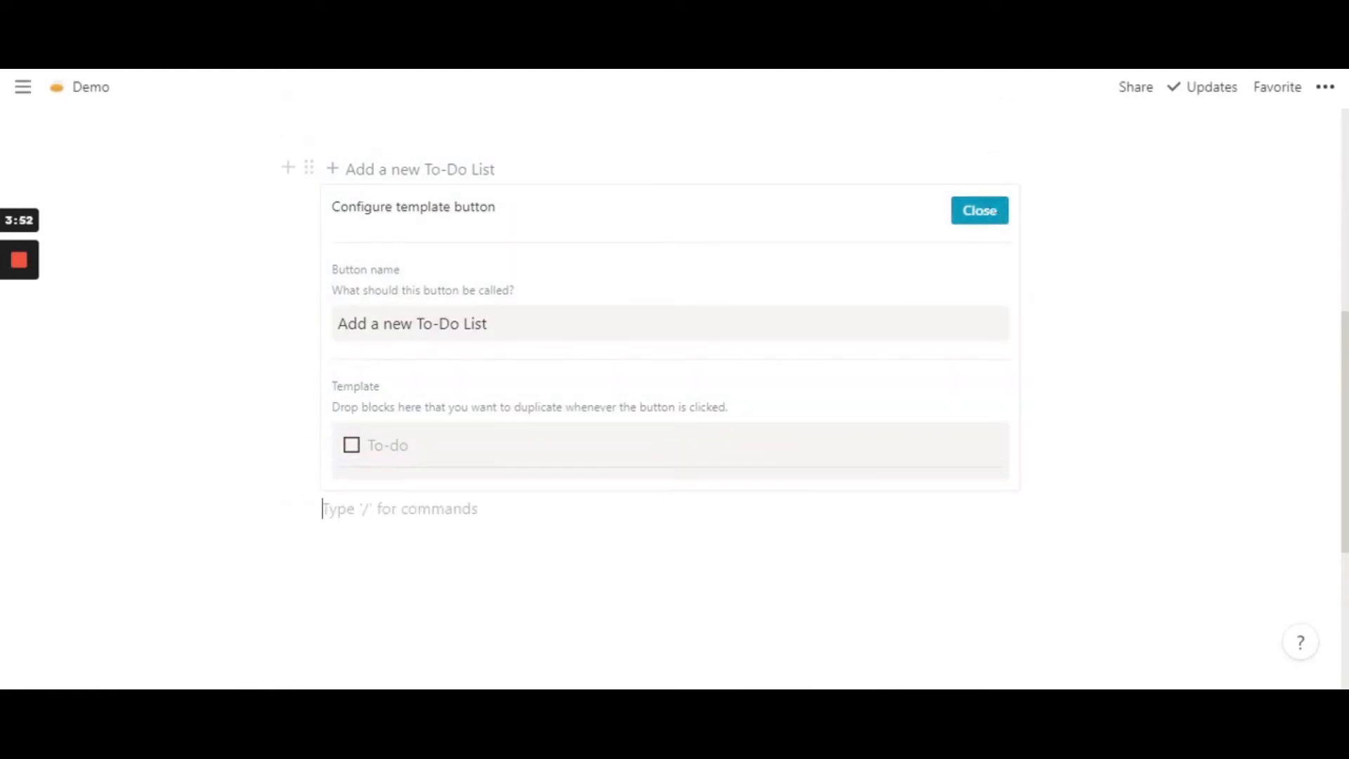
left_click(979, 211)
Write "To-Do List" on the line below the template button and convert that text into an inline equation.
scroll(674, 351, "down", 3)
scroll(675, 365, "up", 1)
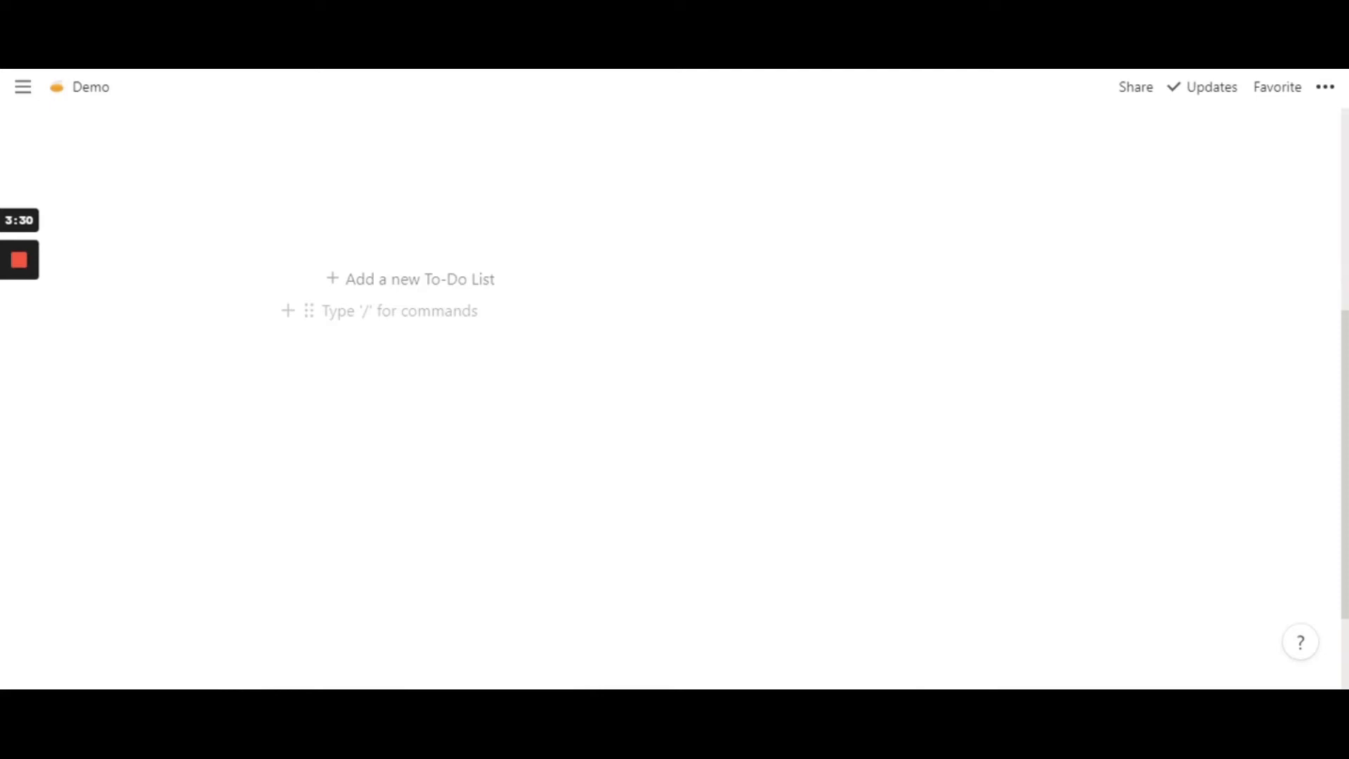
type("T")
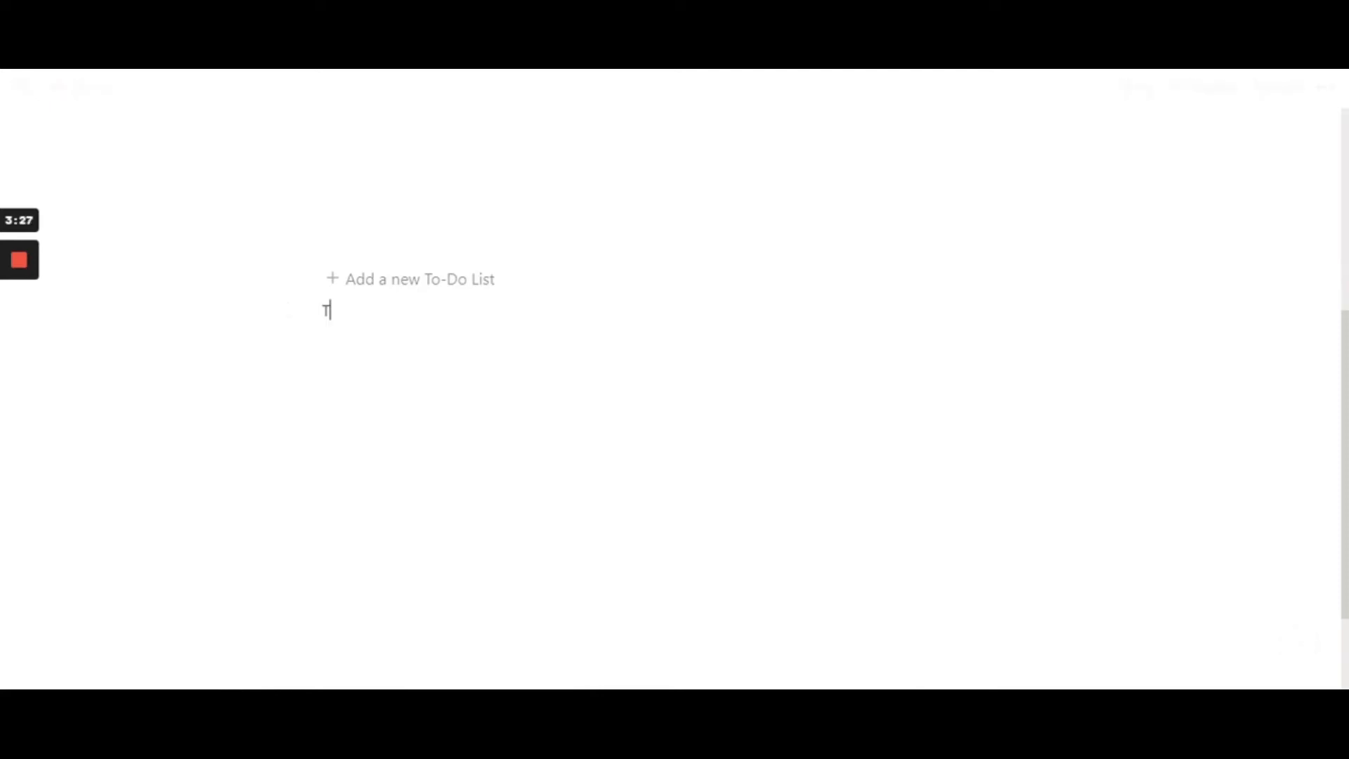
type("o-Do List")
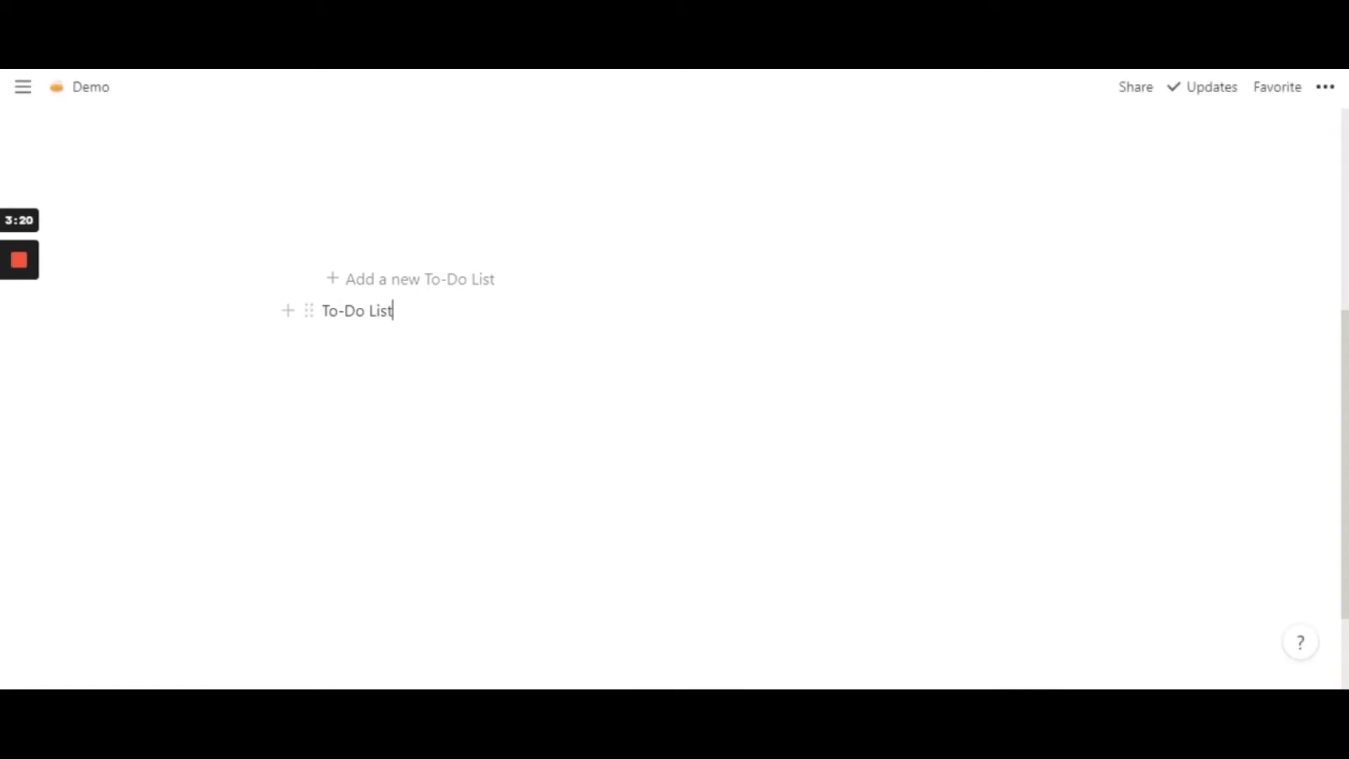
triple_click(354, 311)
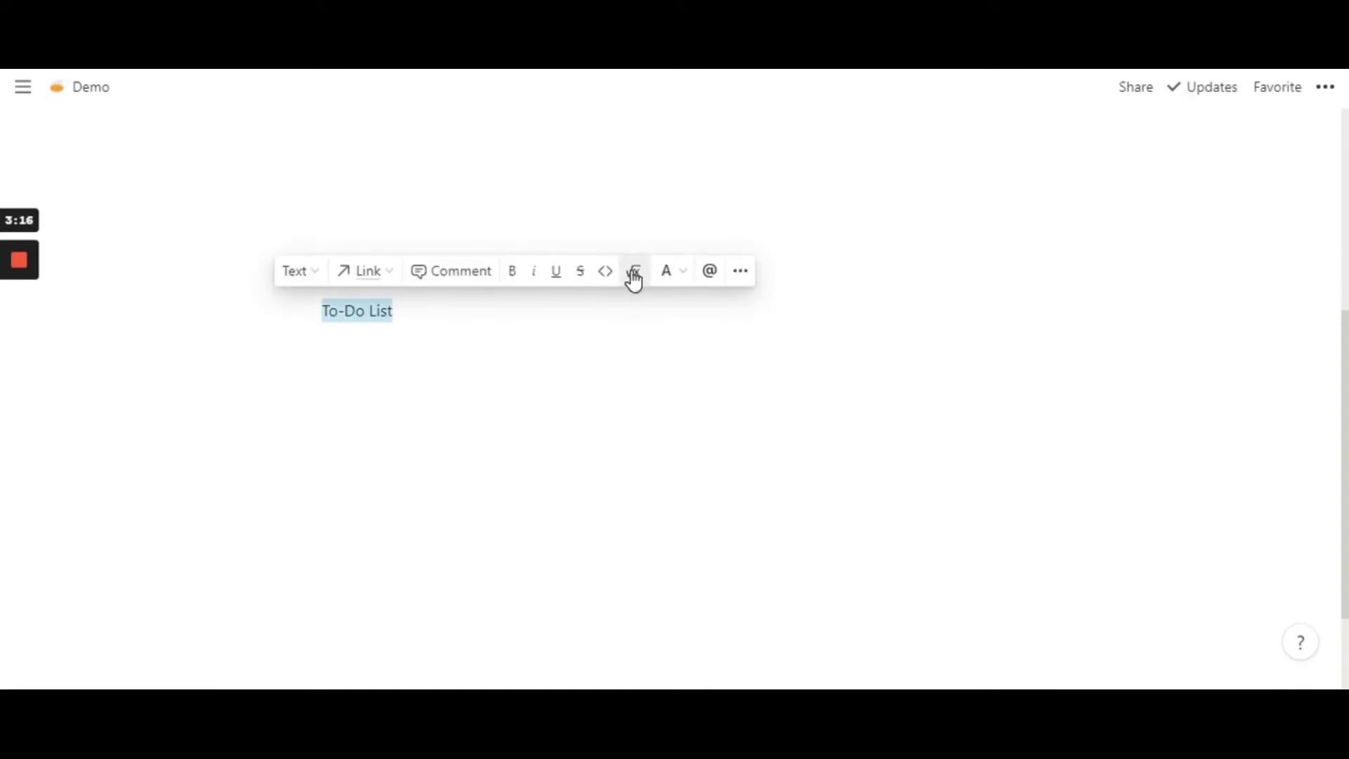
left_click(330, 342)
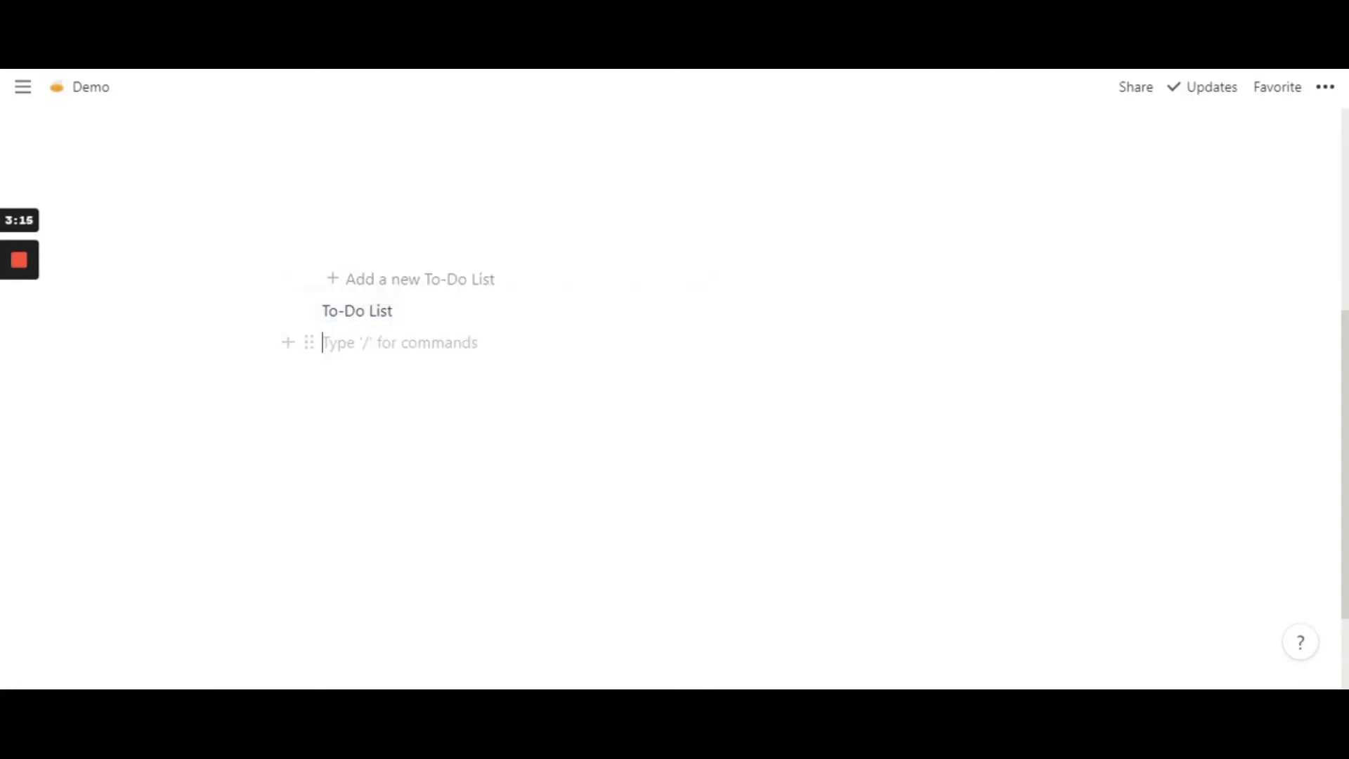
triple_click(380, 310)
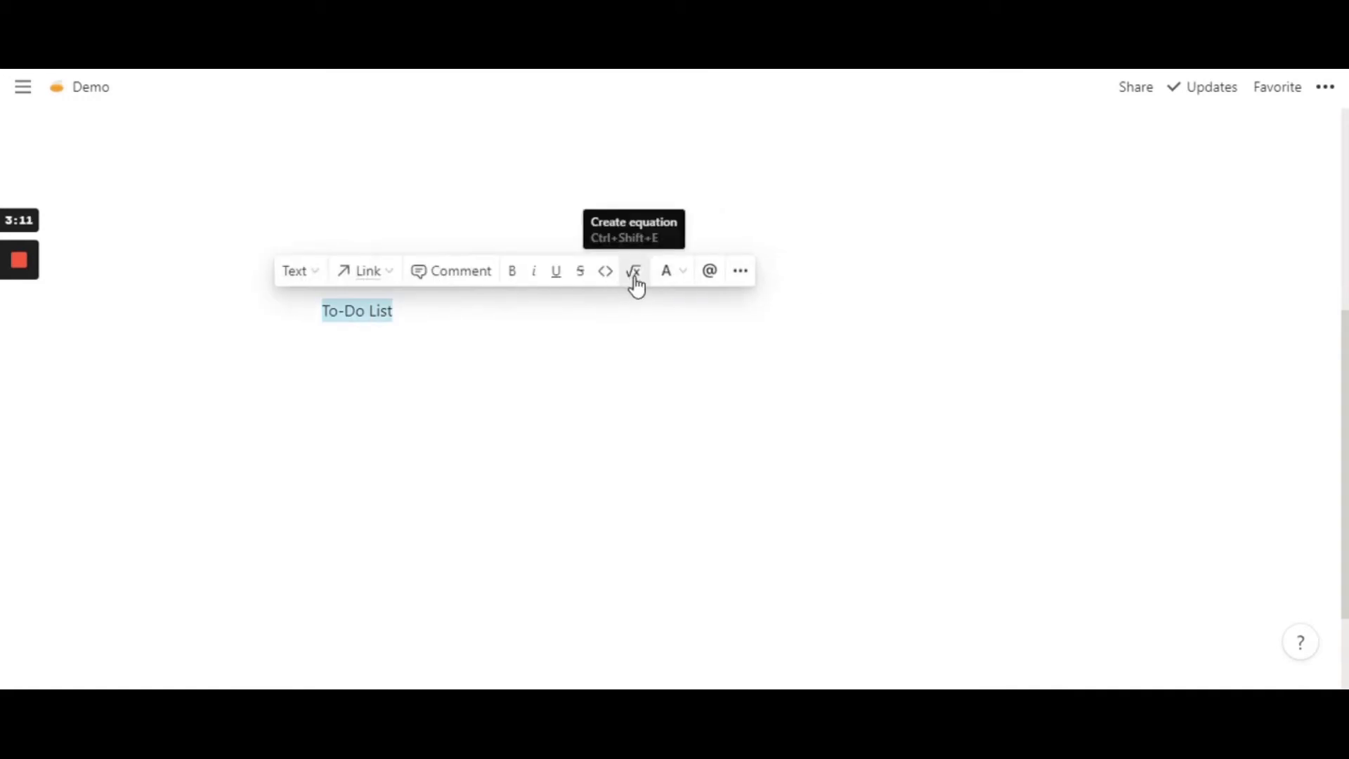
left_click(635, 285)
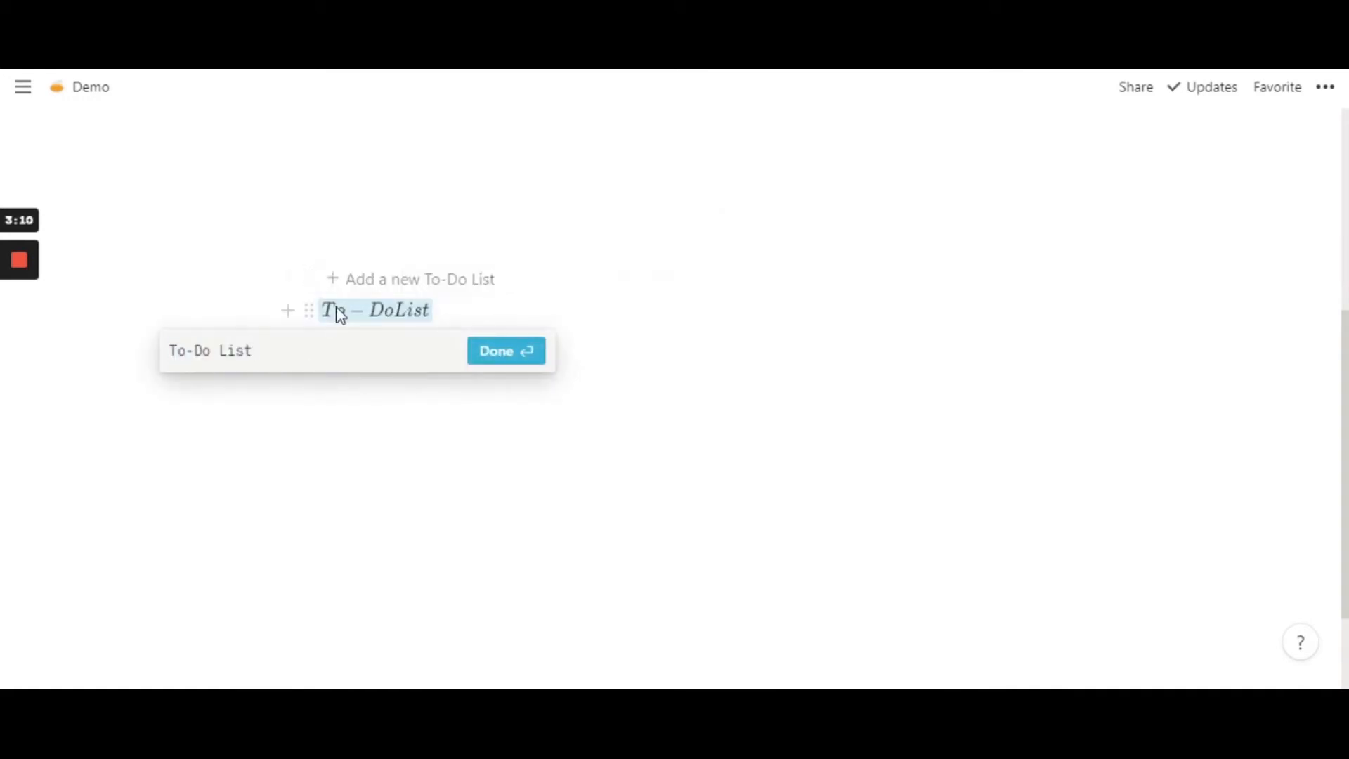
Style the equation in calligraphic lettering by changing its code to \mathcal{To-Do\ List}.
type("}")
key("Left")
key("Left")
key("Left")
key("Left")
key("Left")
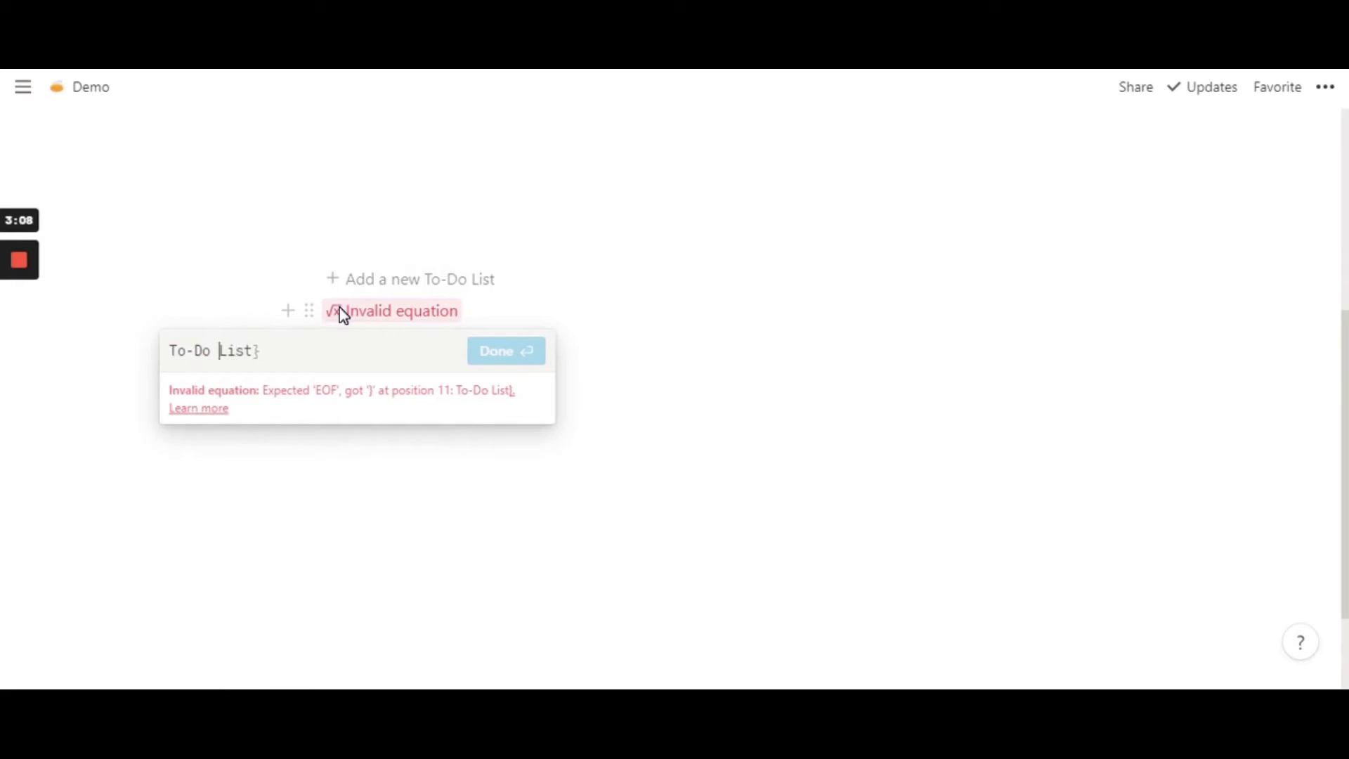
key("Left")
type("\\")
key("Left")
key("Left")
key("Left")
key("Left")
key("Left")
key("Left")
type("{")
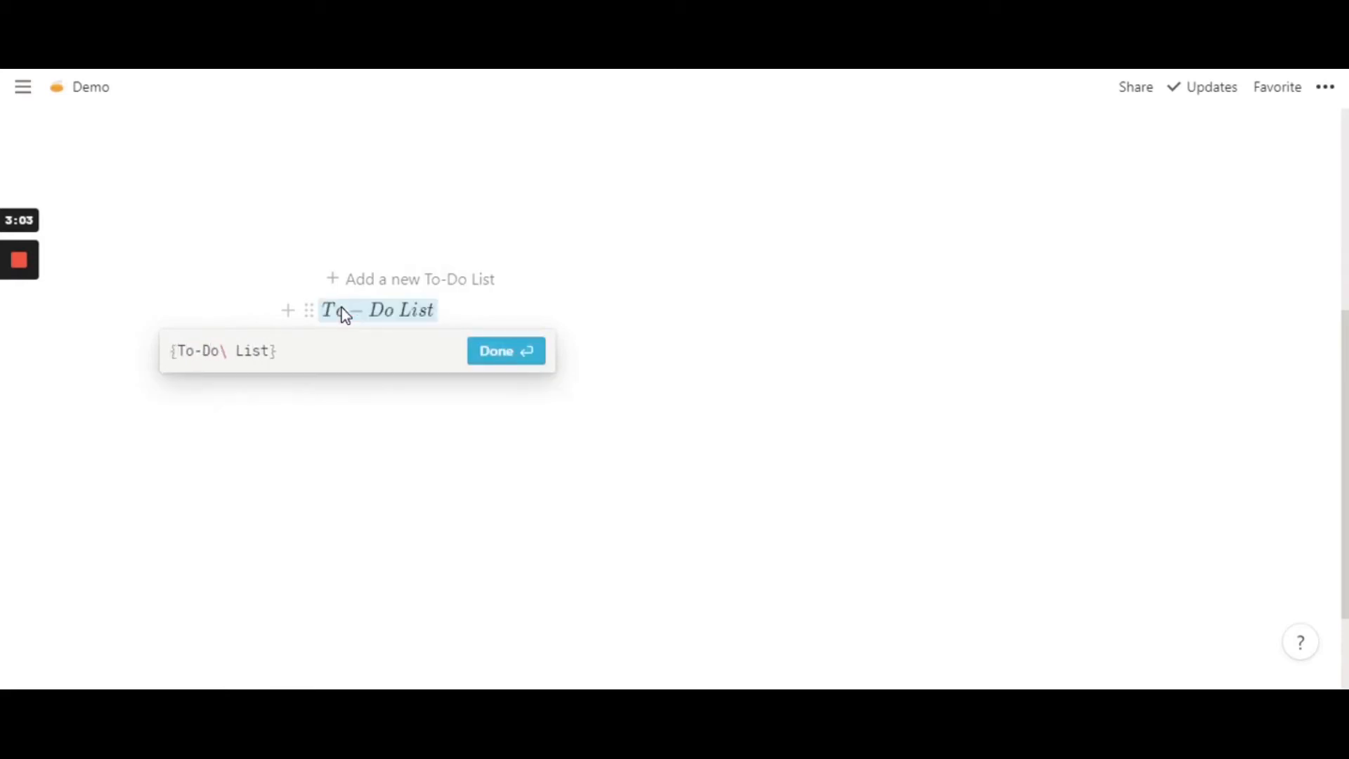
type("\\mathcal")
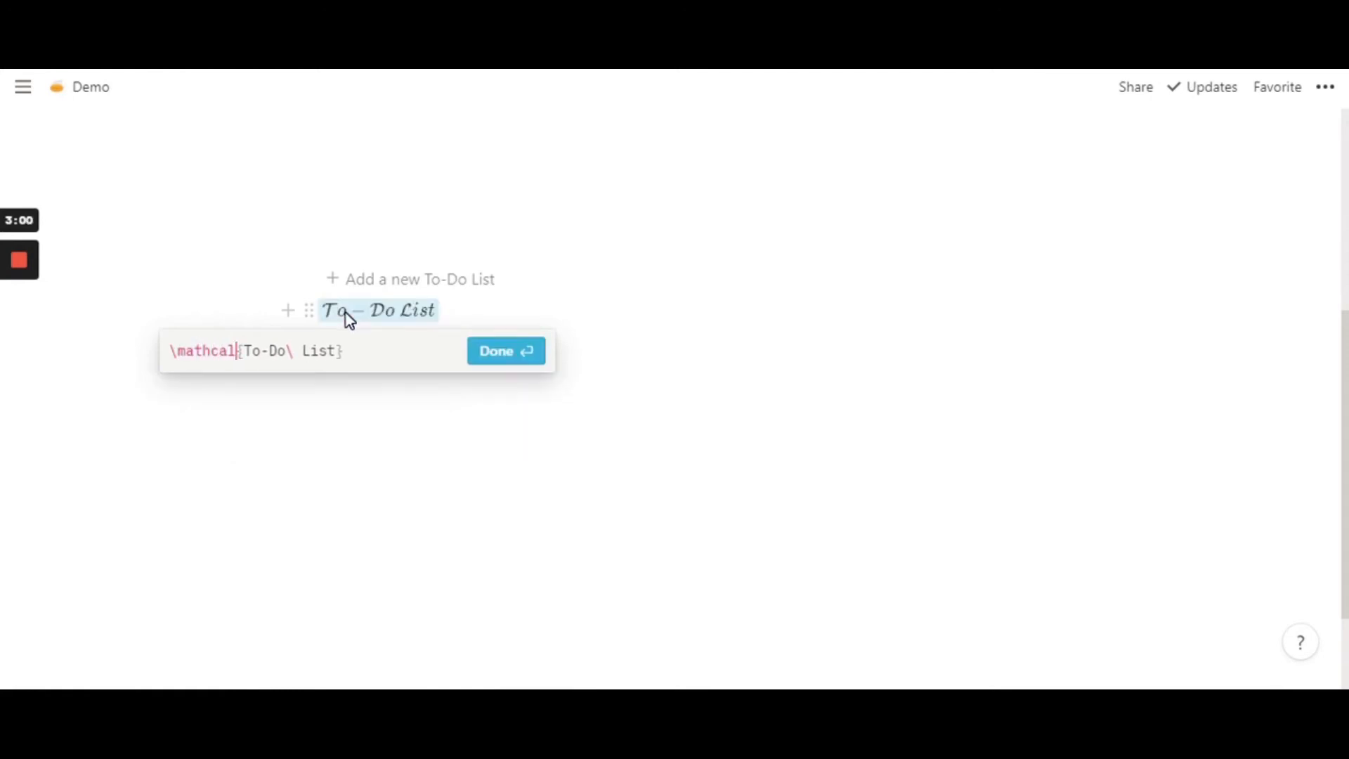
left_click(510, 356)
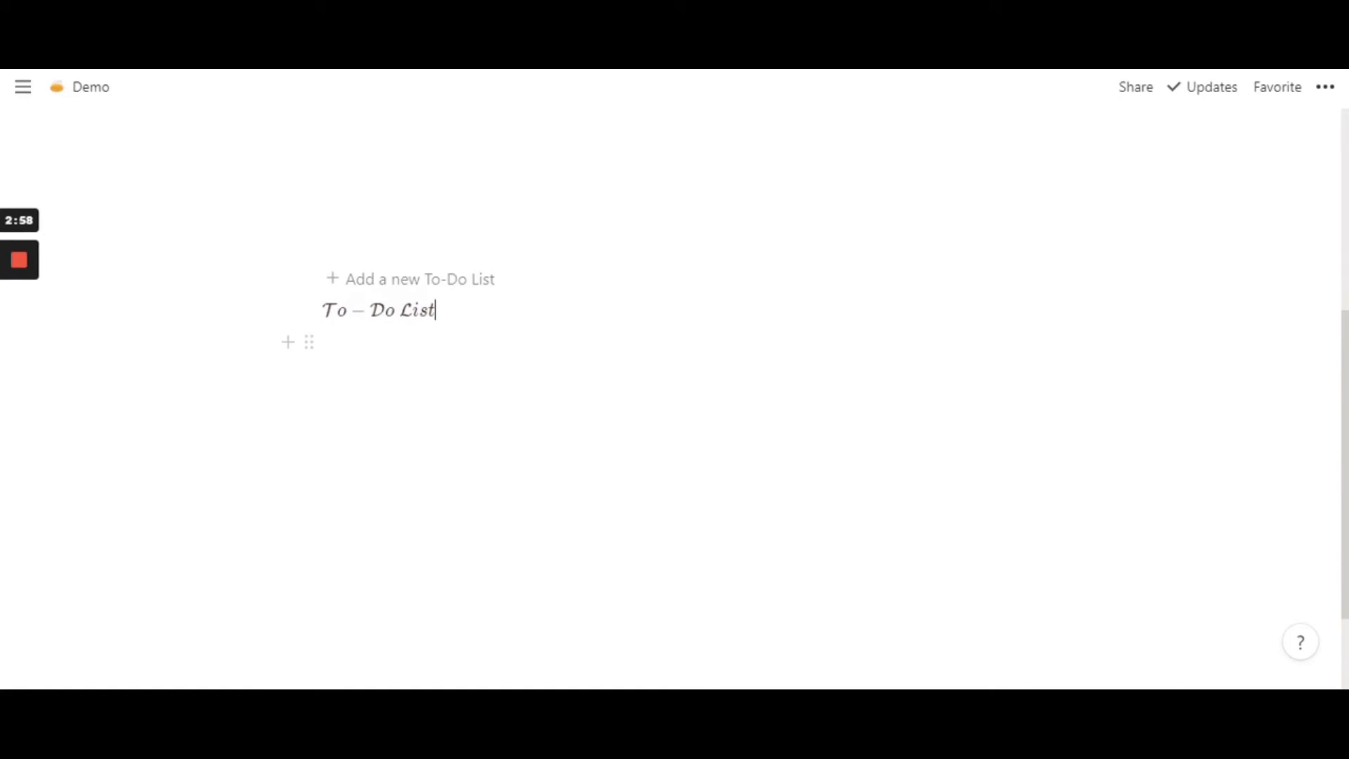
Enlarge the To-Do List equation by adding \large in front of its \mathcal code.
left_click(395, 311)
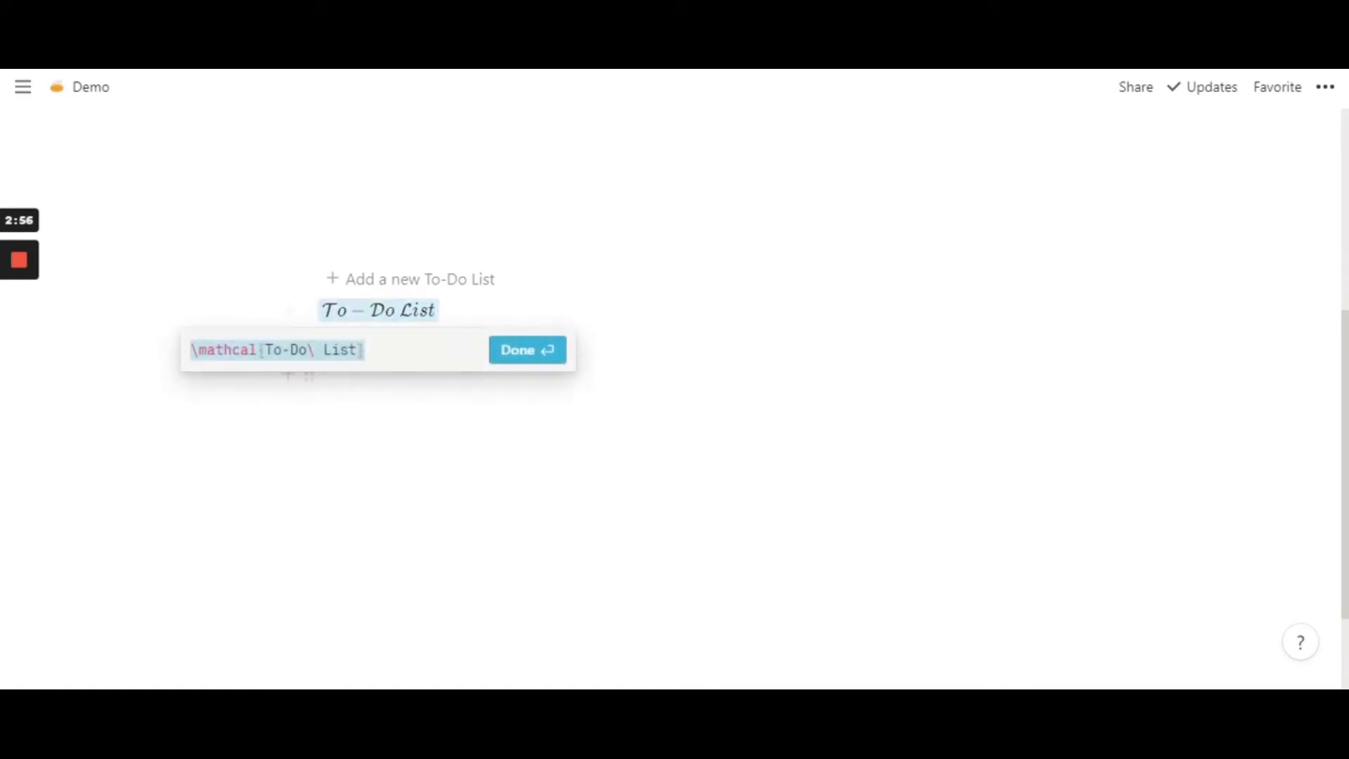
left_click(191, 350)
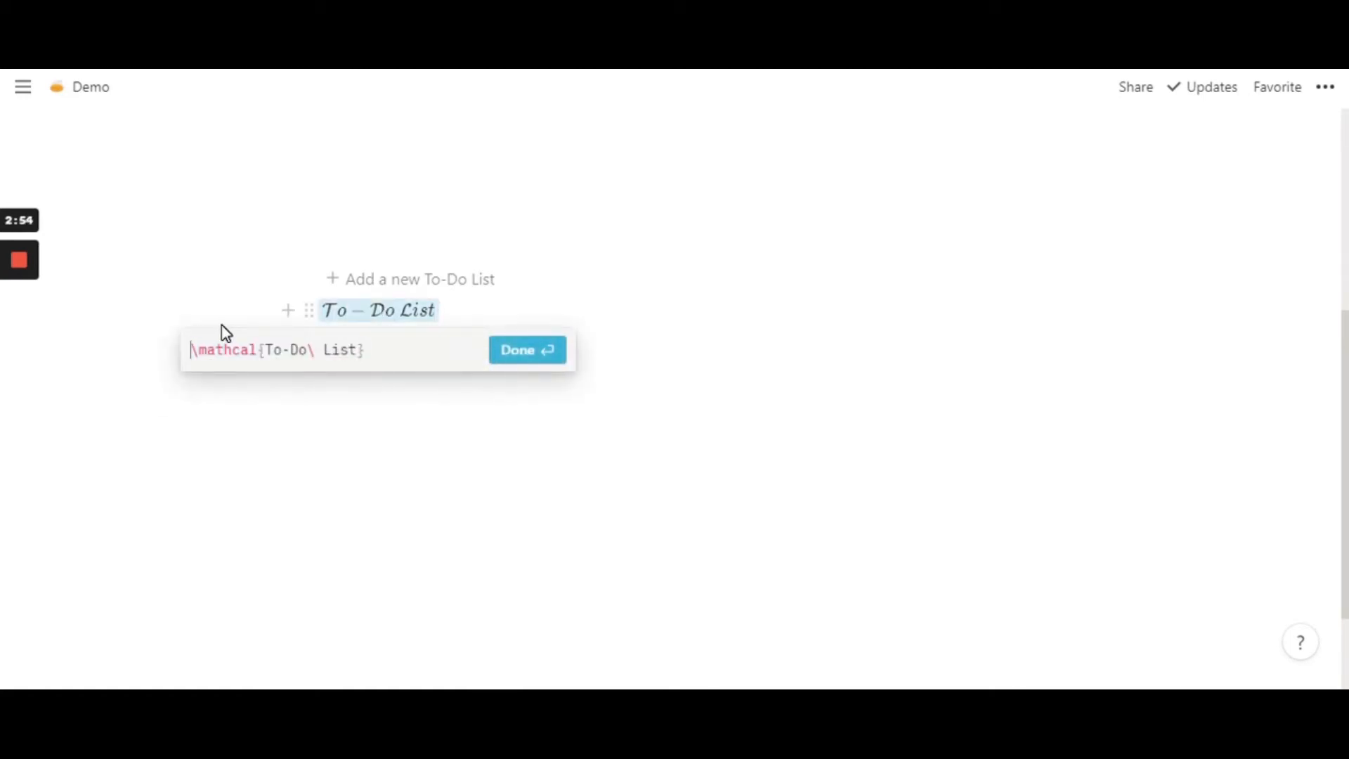
type("\\")
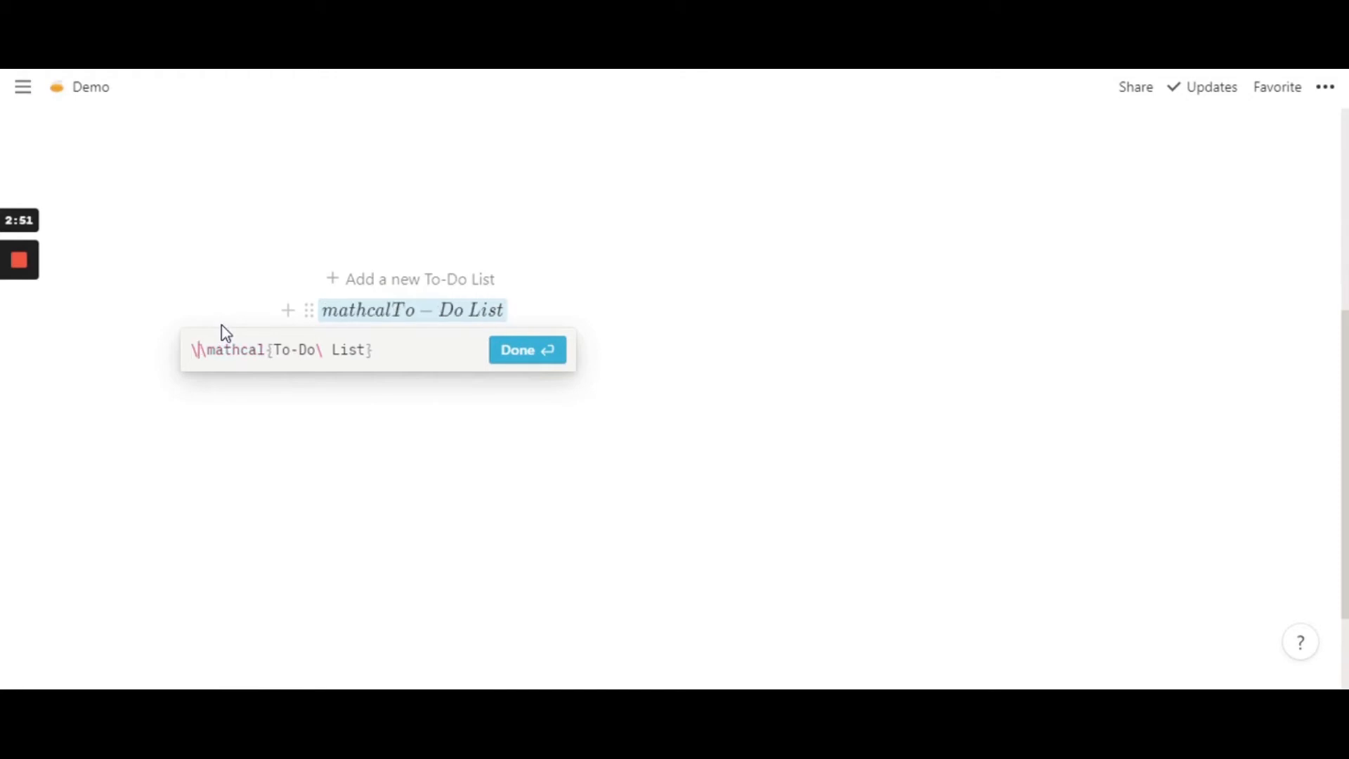
type("large")
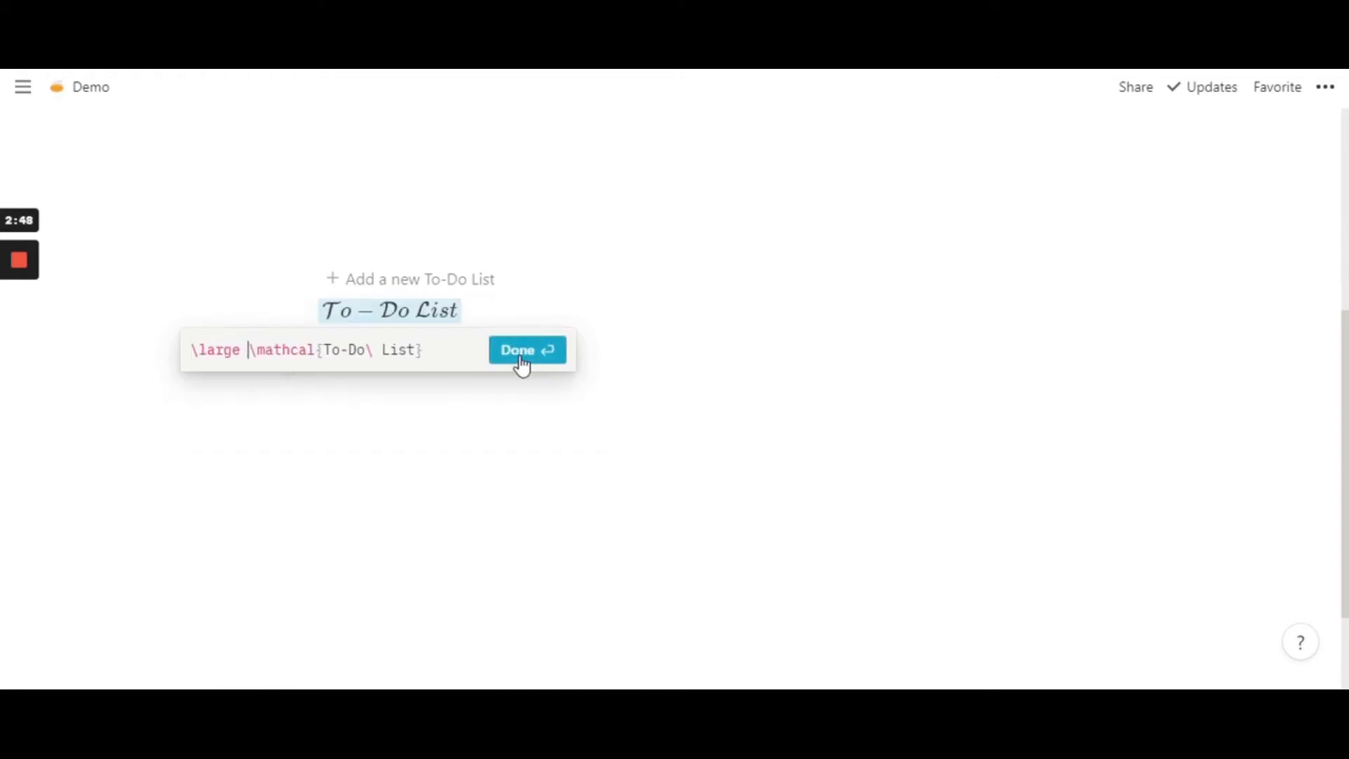
left_click(521, 358)
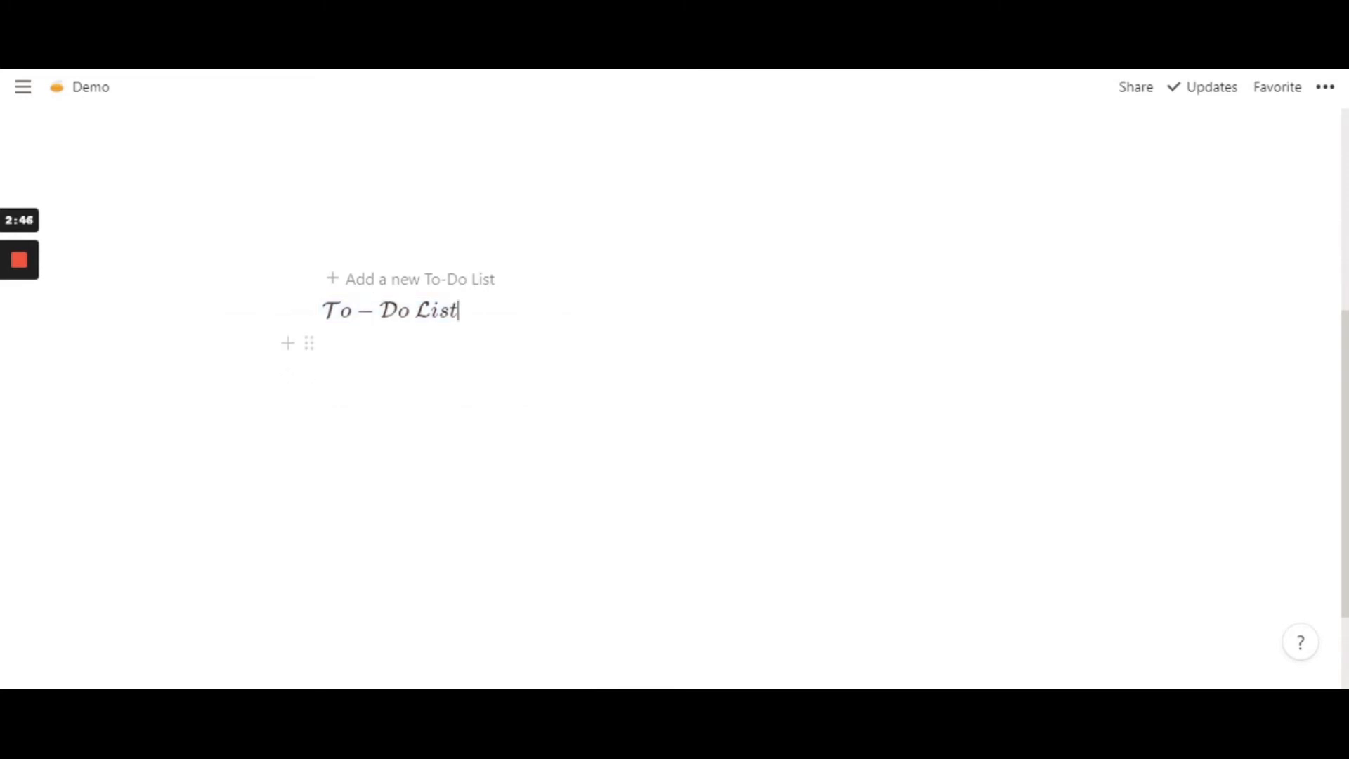
Insert an empty Toggle list block below the To-Do List heading.
left_click(400, 343)
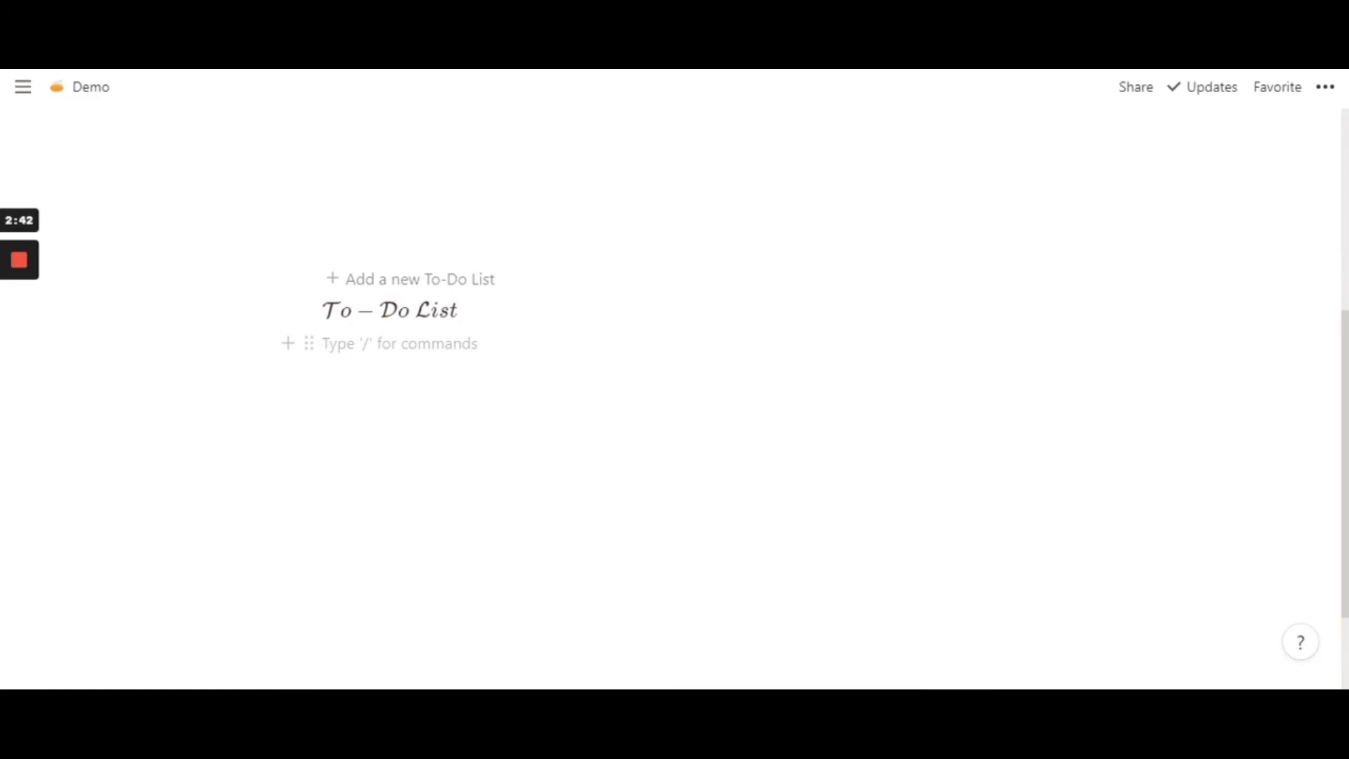
type("/")
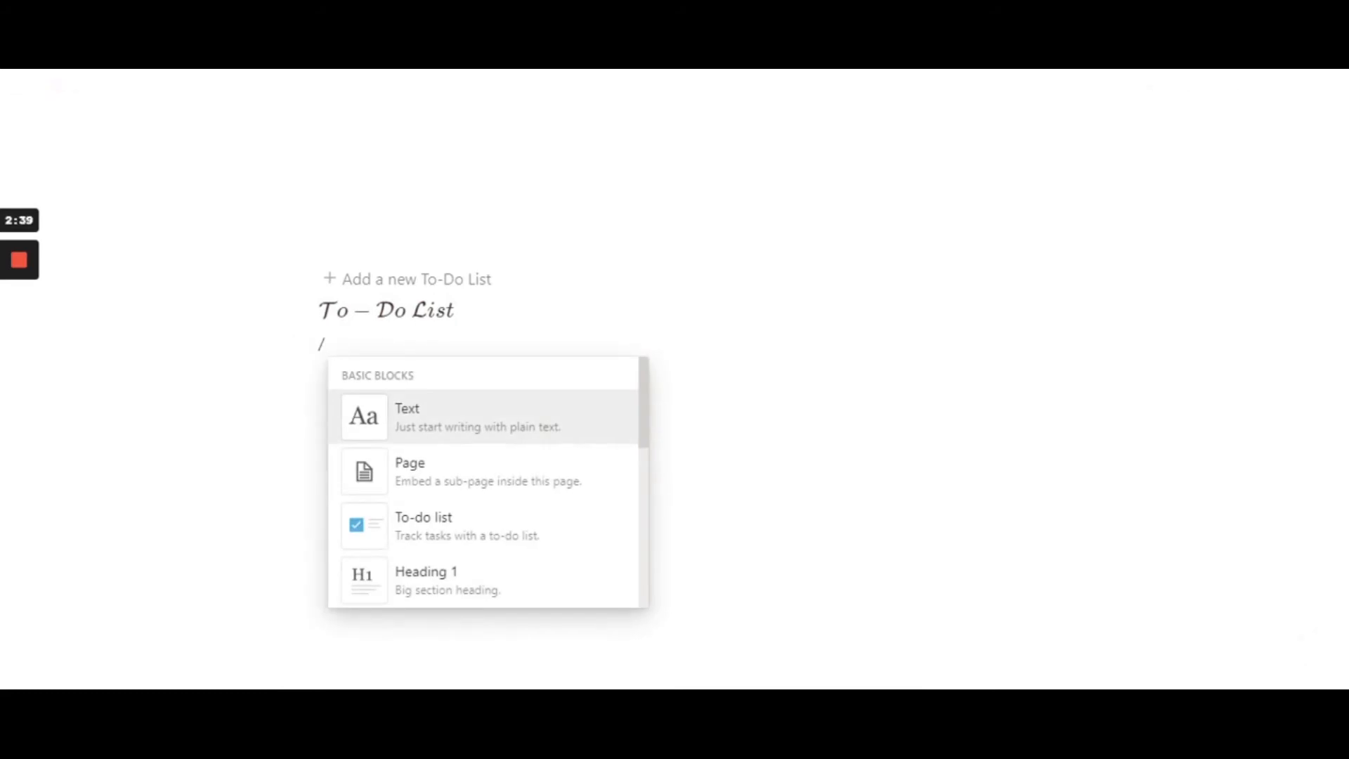
type("togl")
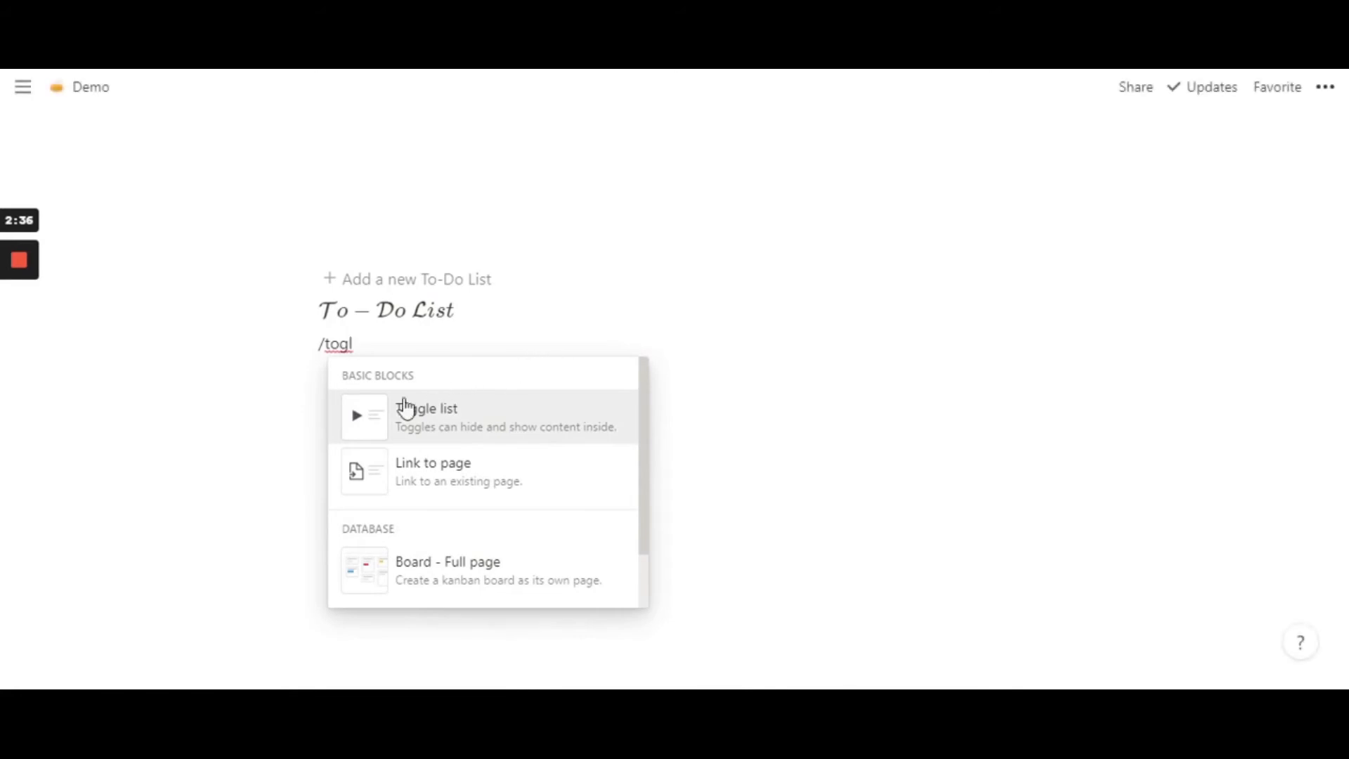
left_click(453, 430)
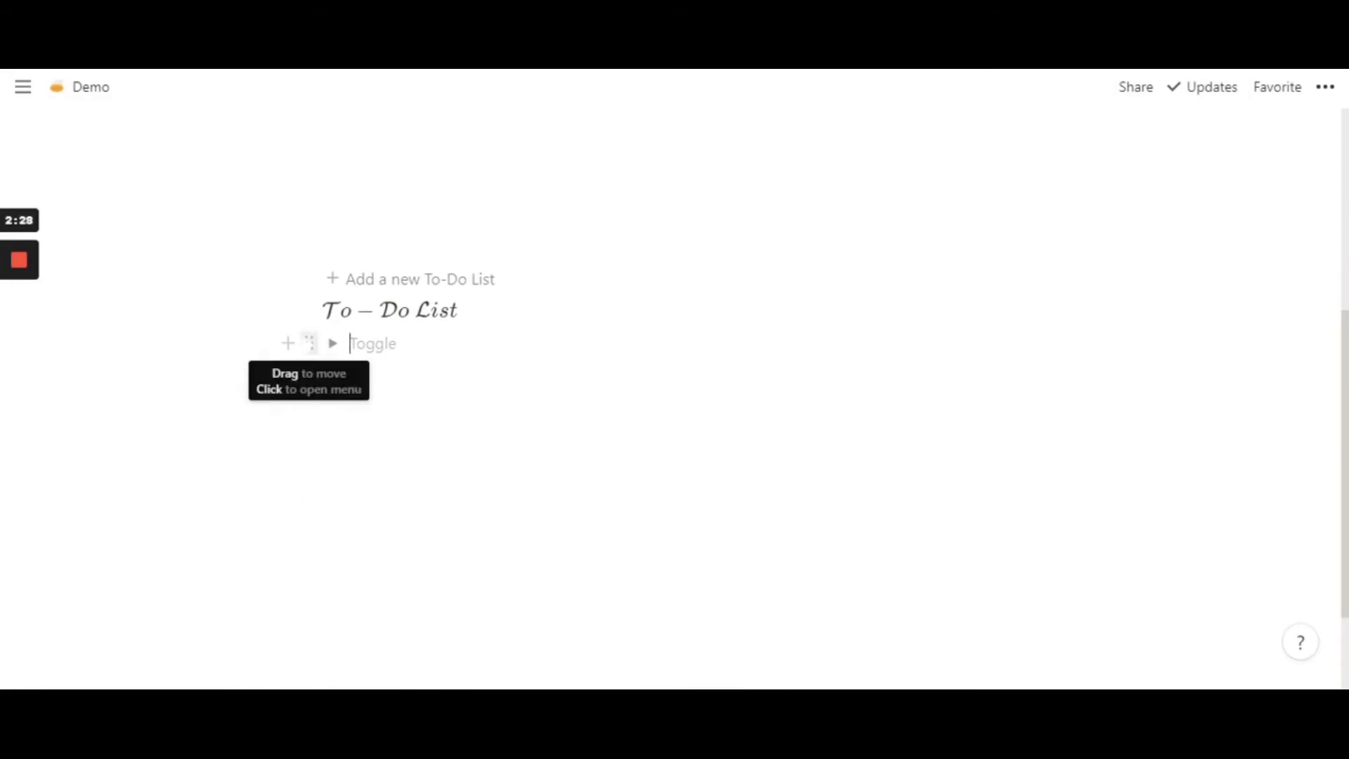
left_click(309, 344)
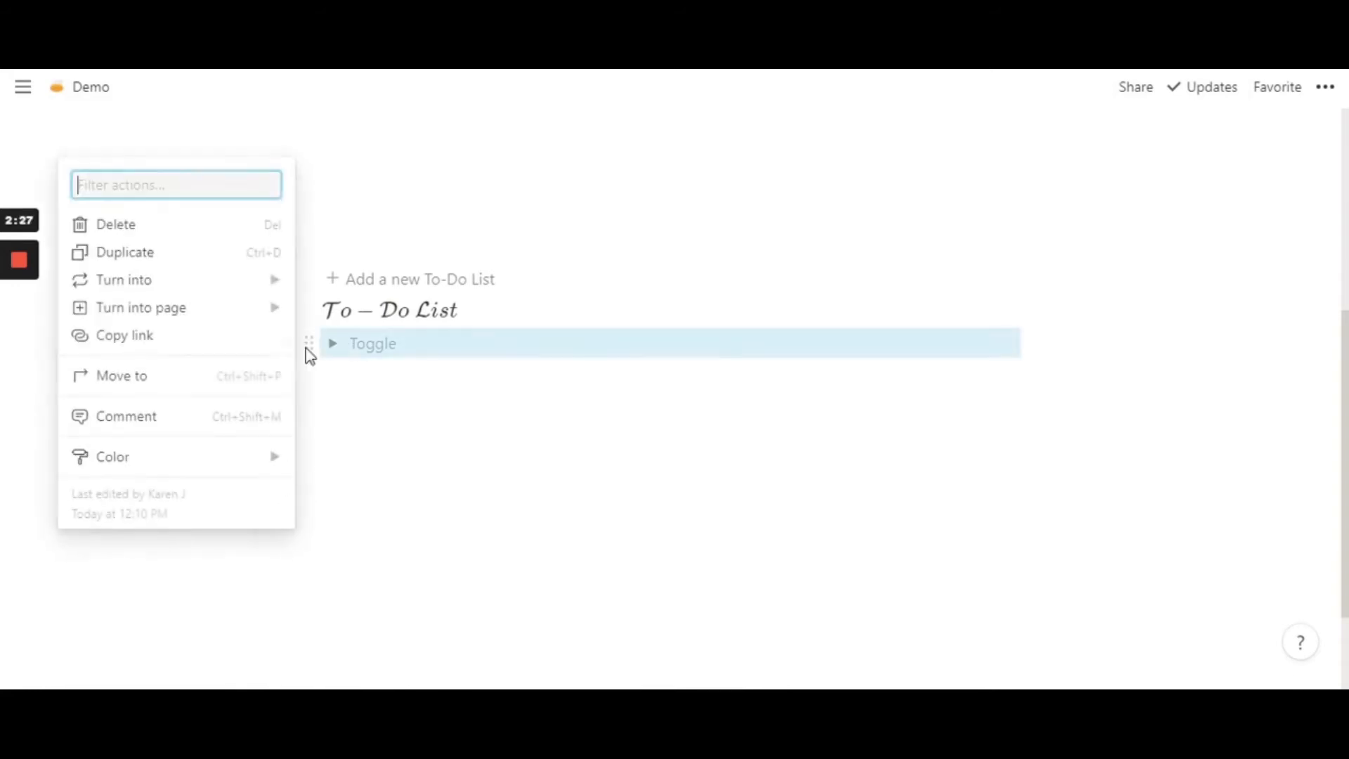
left_click(363, 418)
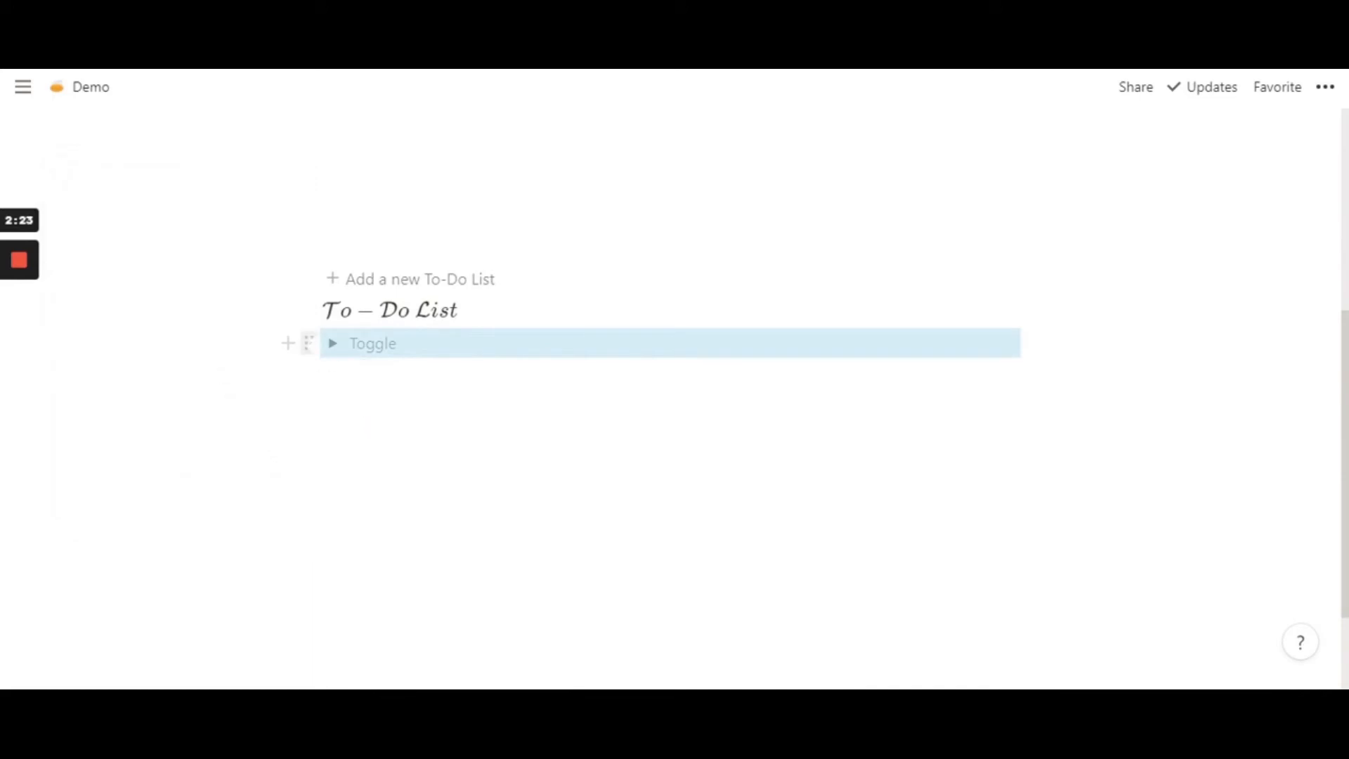
left_click(366, 374)
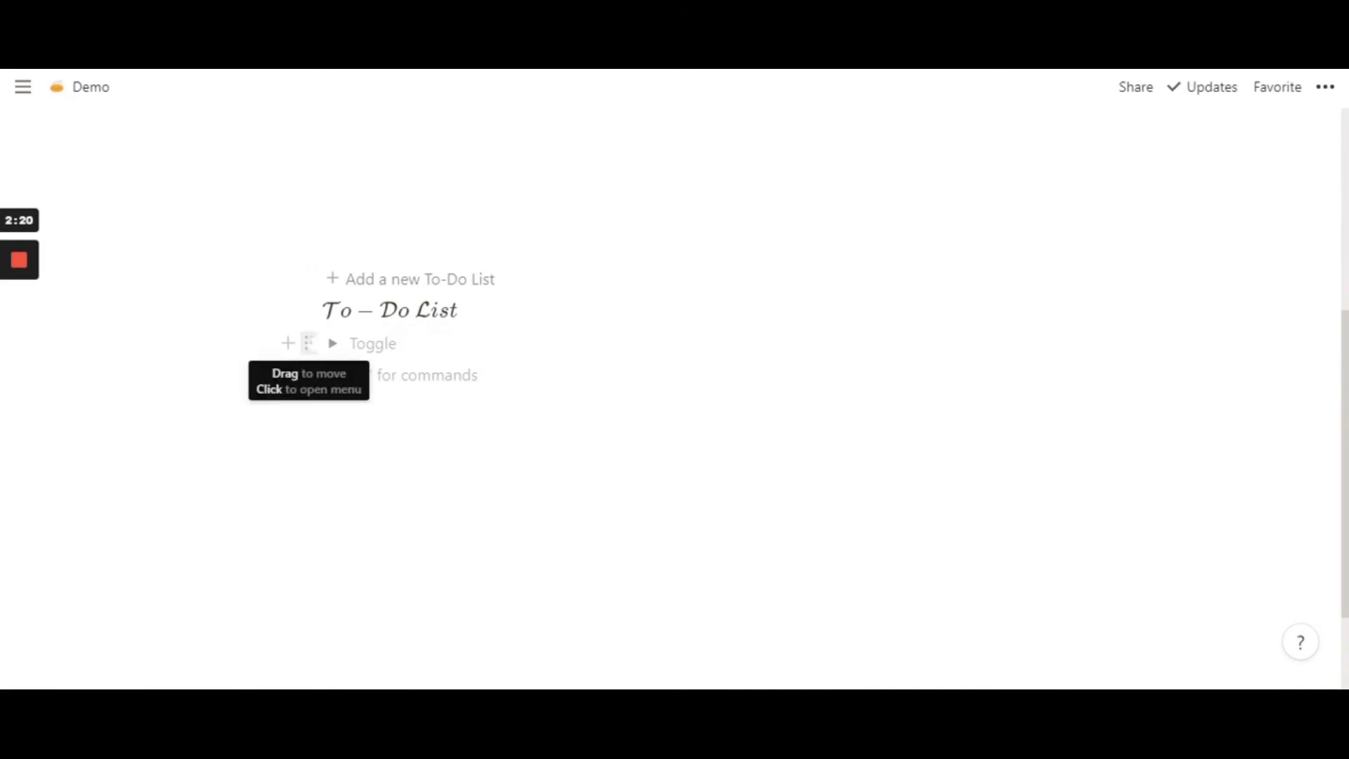
left_click(309, 344)
left_click(308, 345)
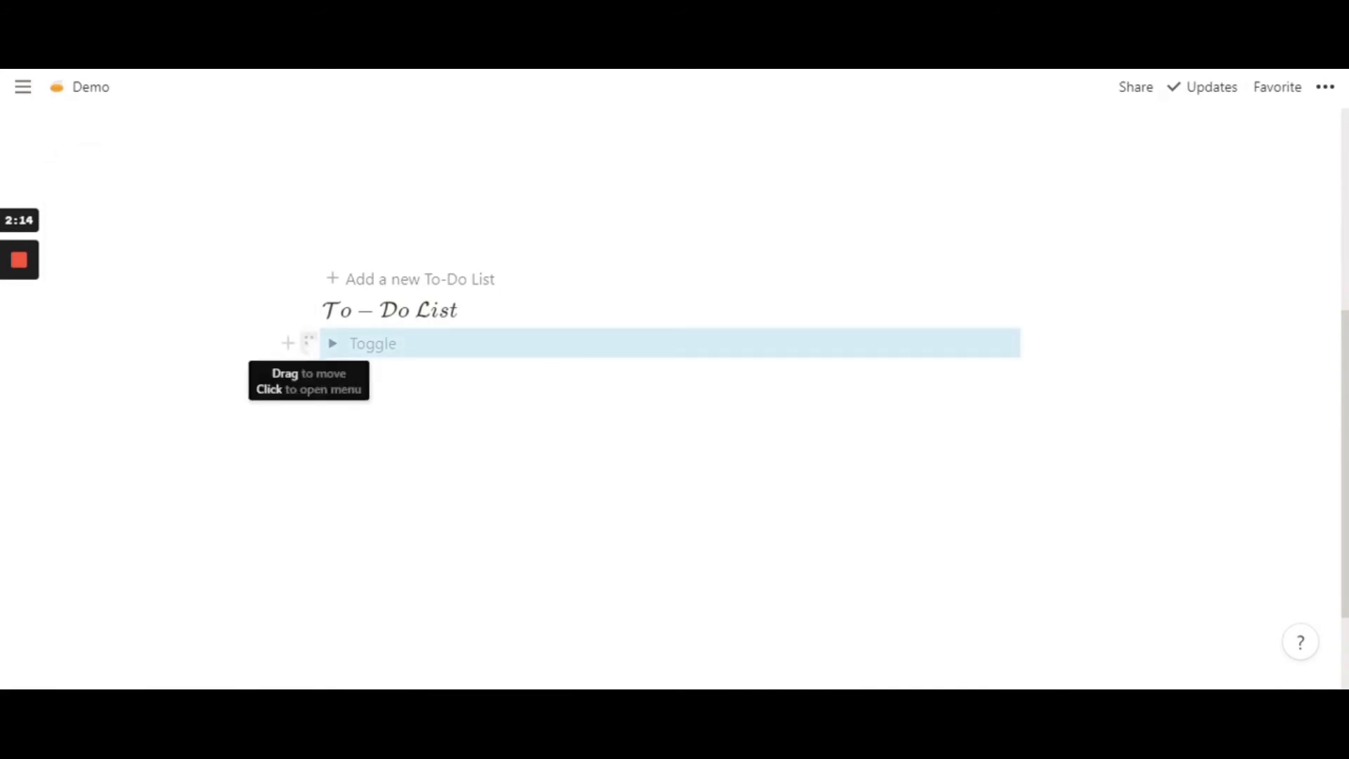
left_click(310, 346)
left_click(473, 531)
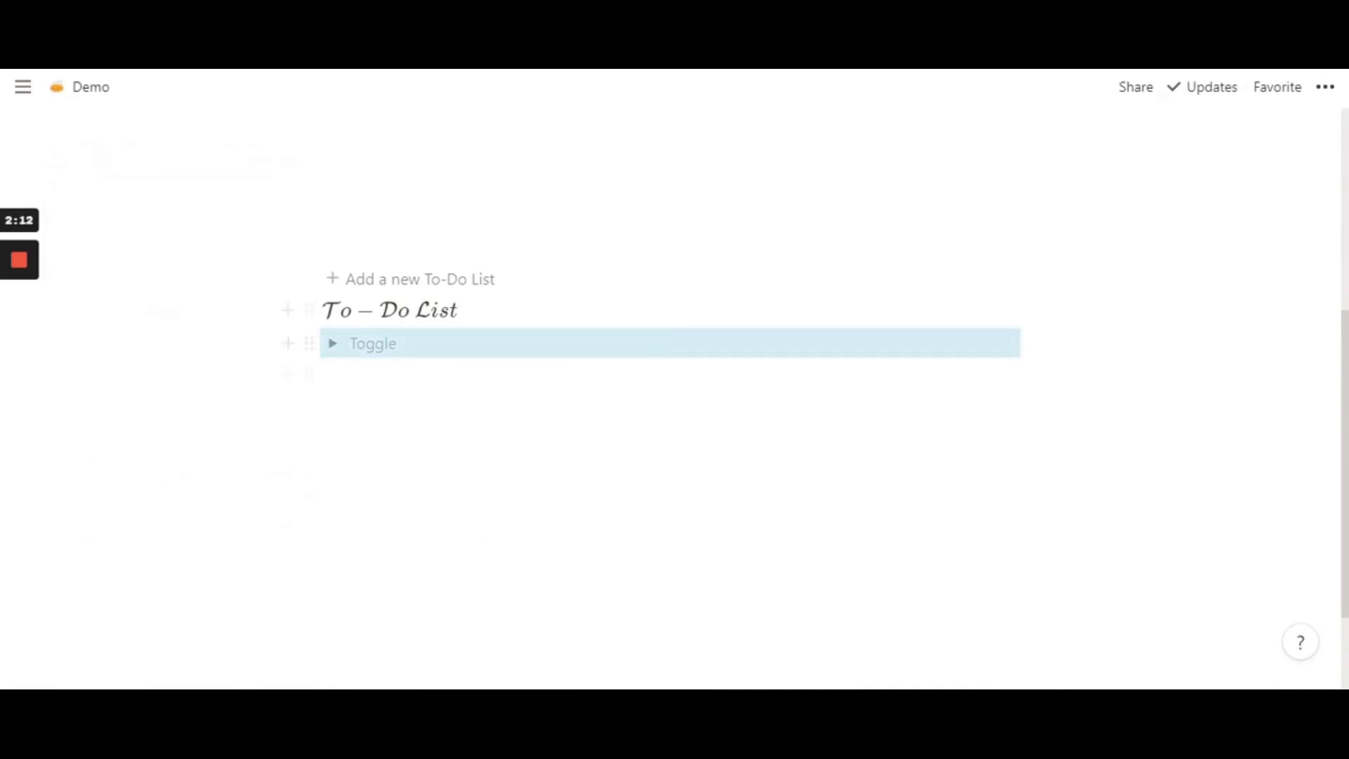
left_click(352, 375)
Give the empty toggle block below the To-Do List heading a blue background.
left_click(308, 344)
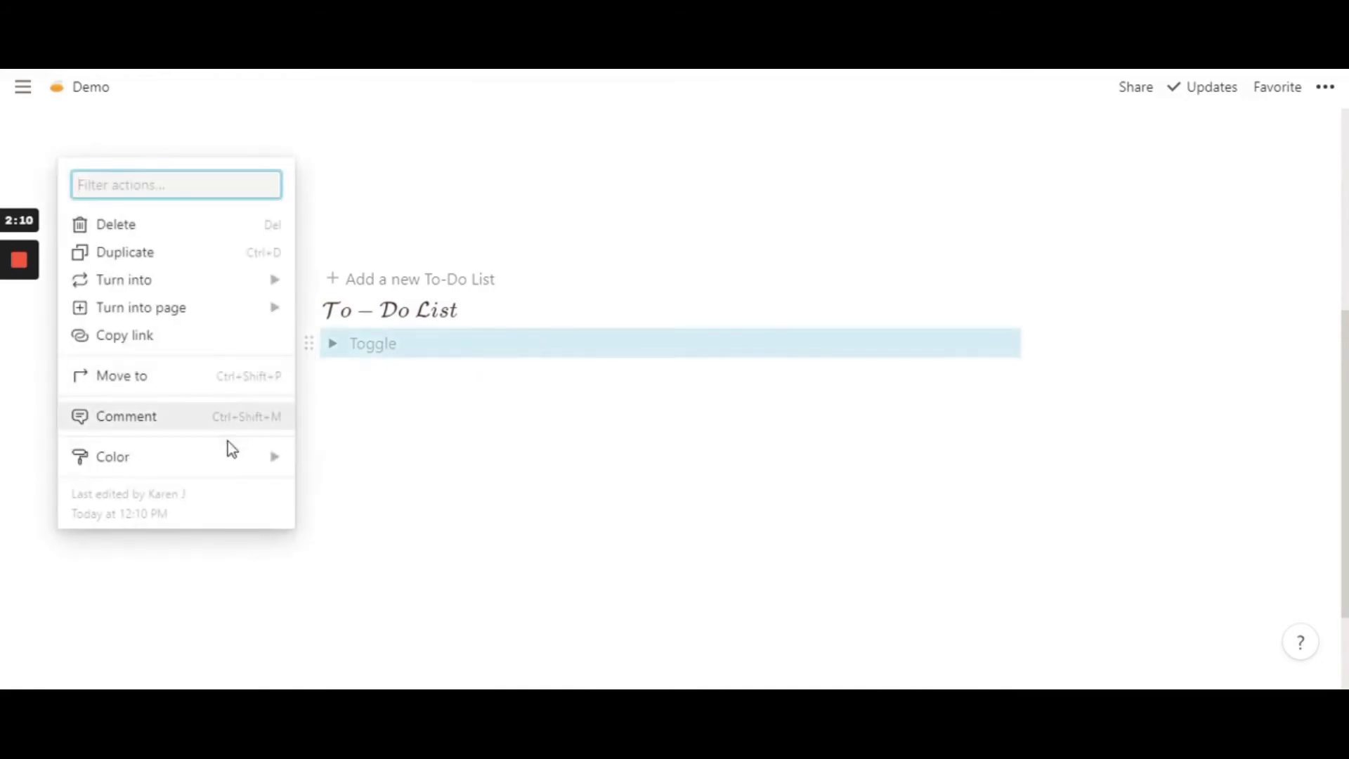
mouse_move(226, 464)
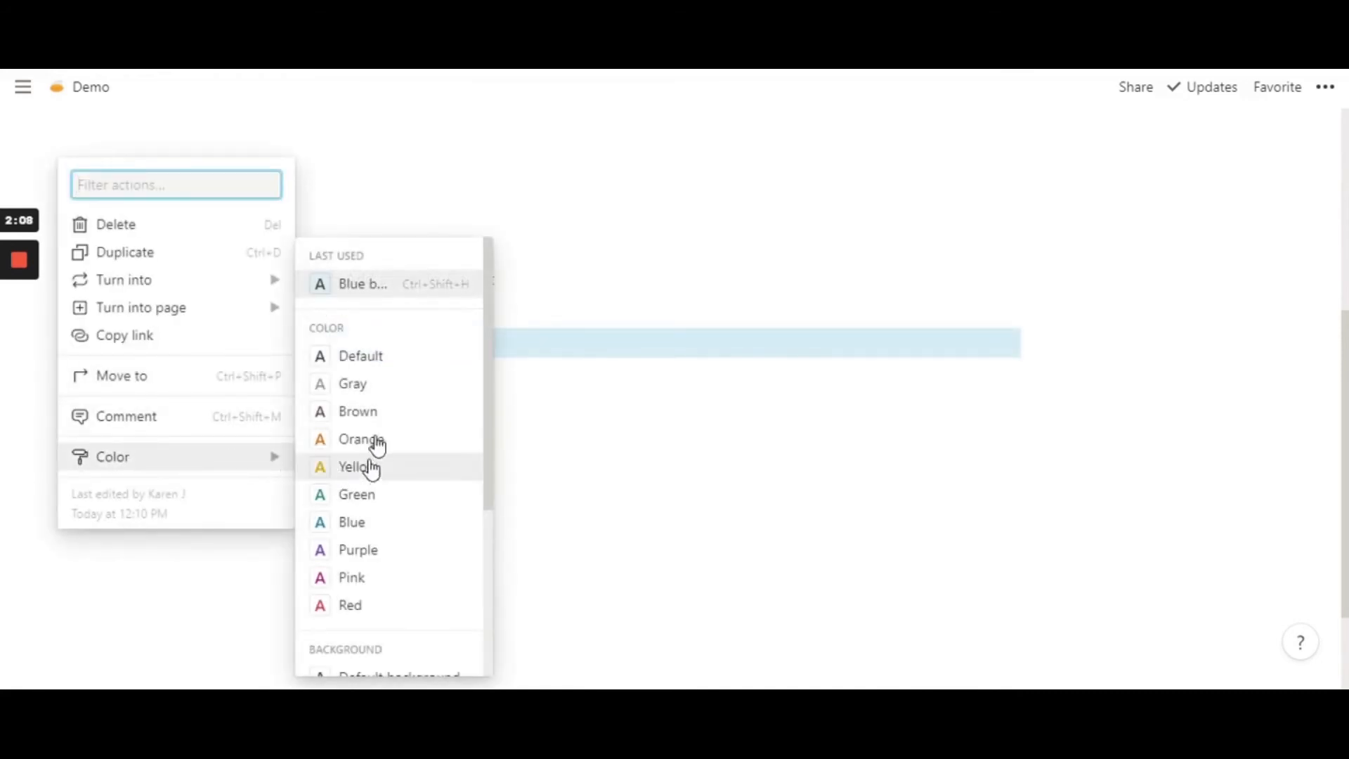
left_click(385, 295)
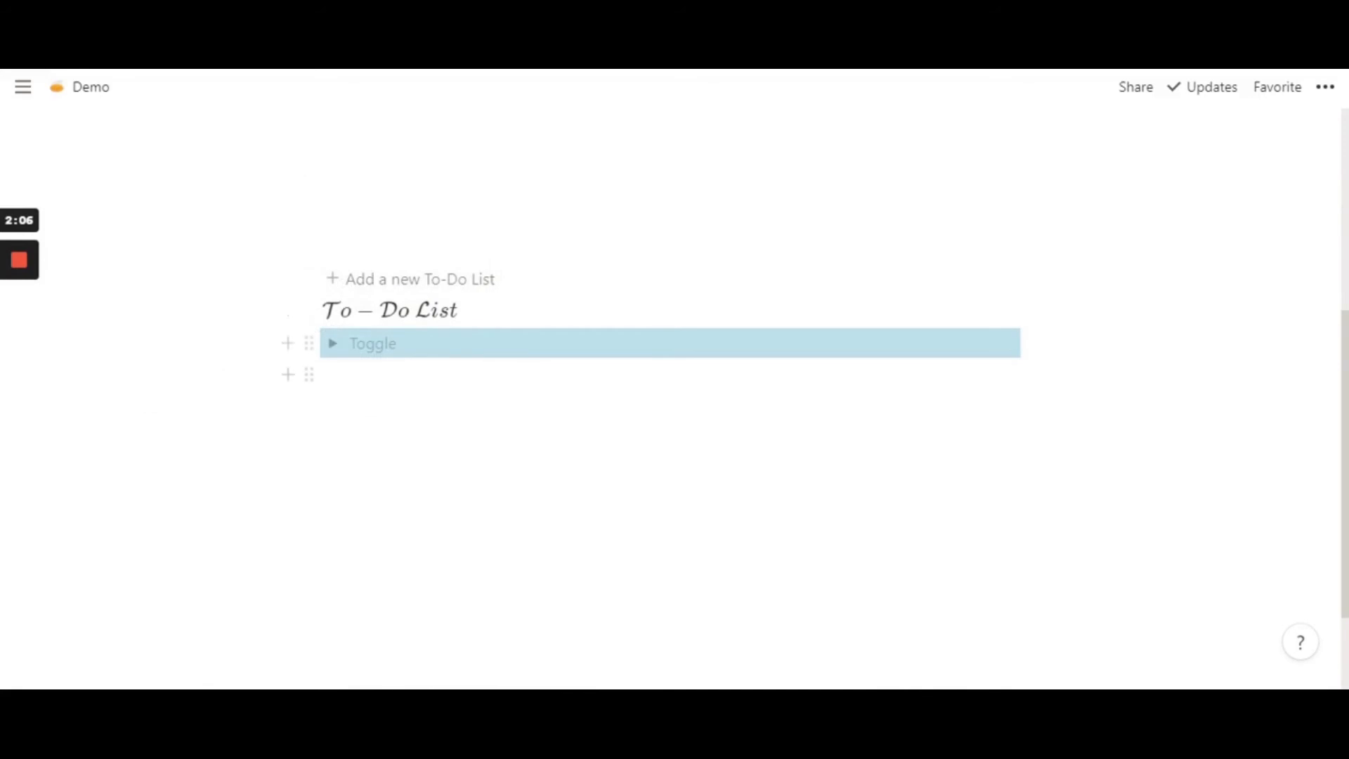
left_click(331, 407)
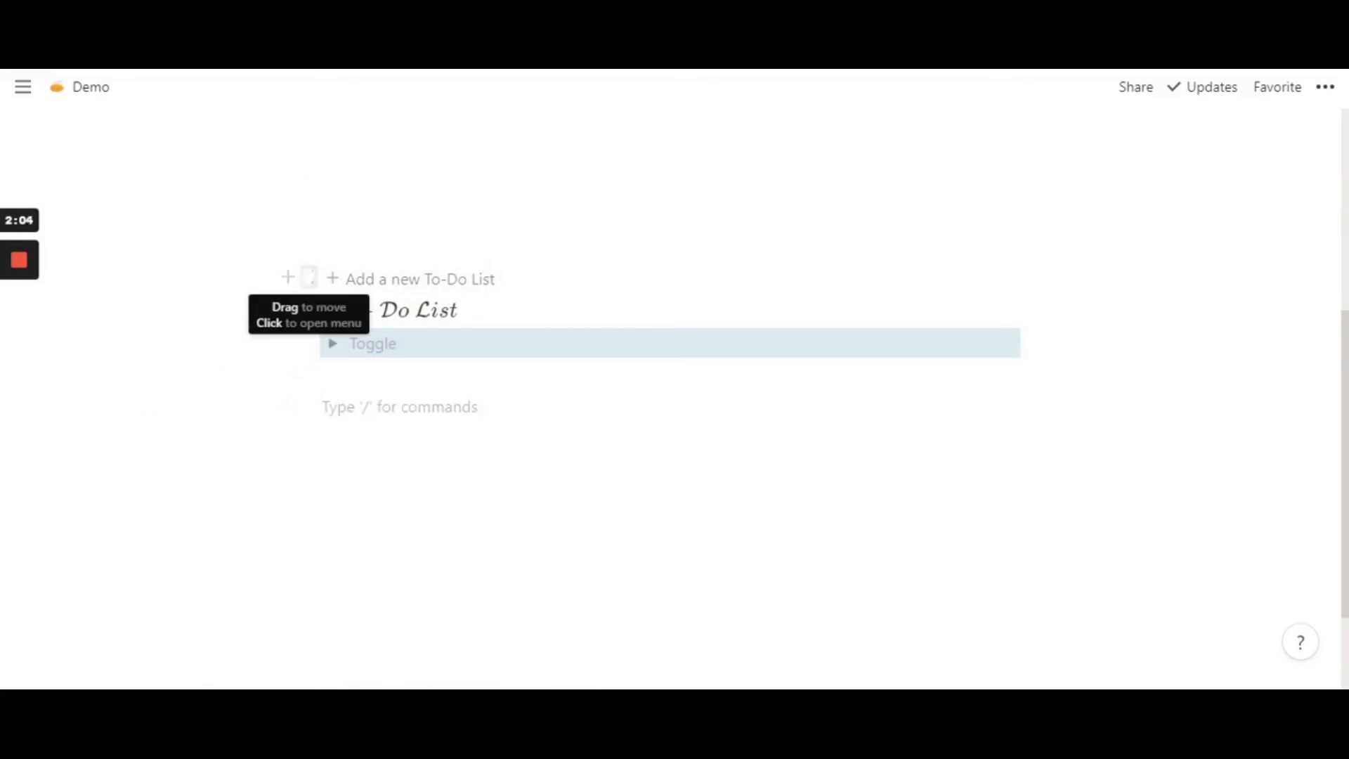
Nest the template button and the To-Do List heading inside the blue toggle, and turn the toggle into a Text block.
left_click_drag(309, 278, 359, 344)
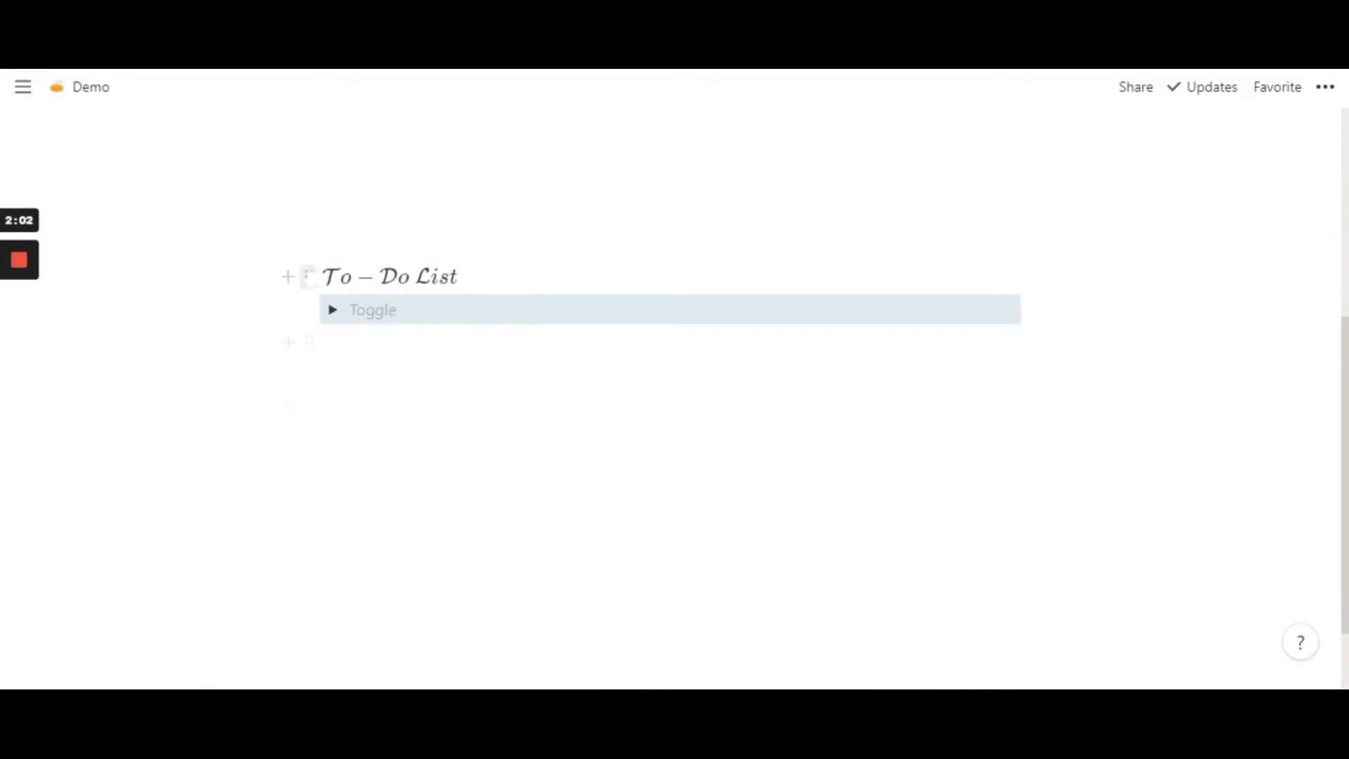
left_click_drag(309, 276, 379, 313)
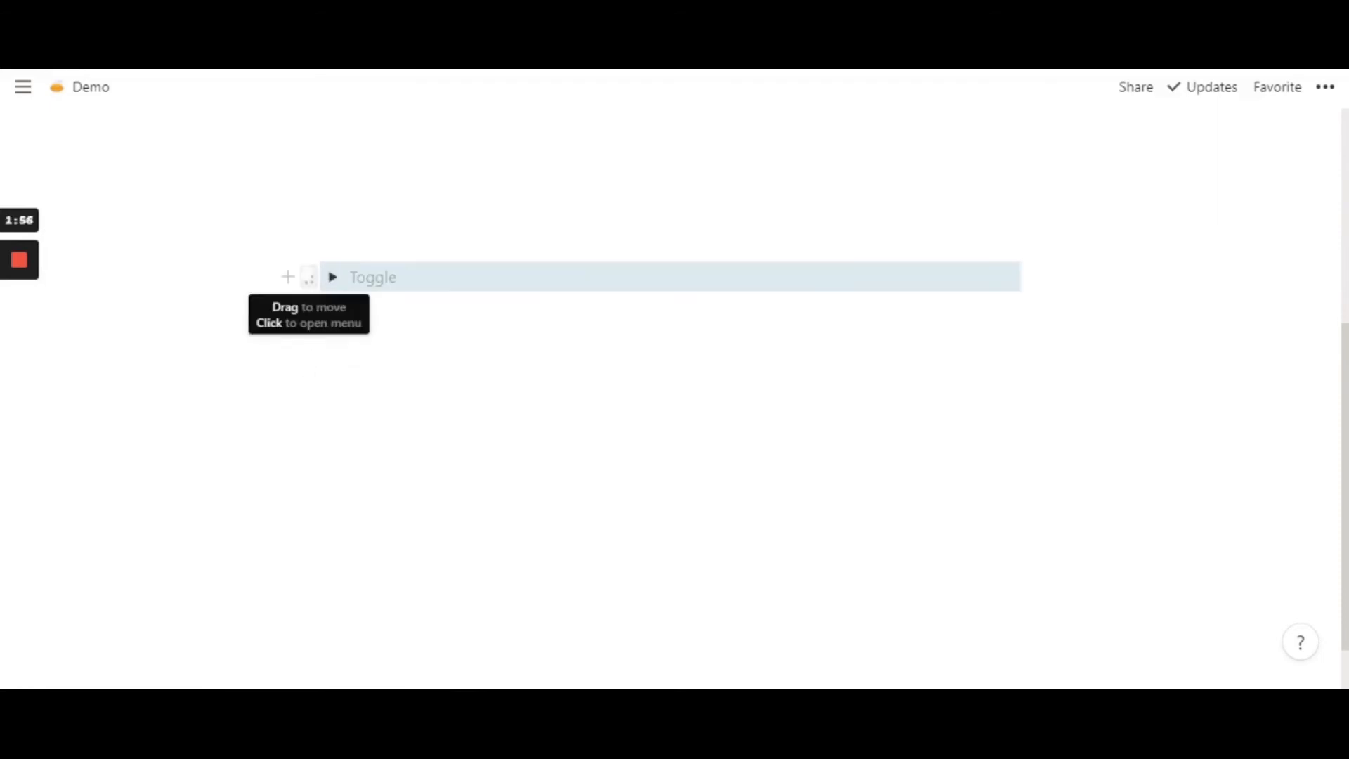
left_click(310, 278)
key("Escape")
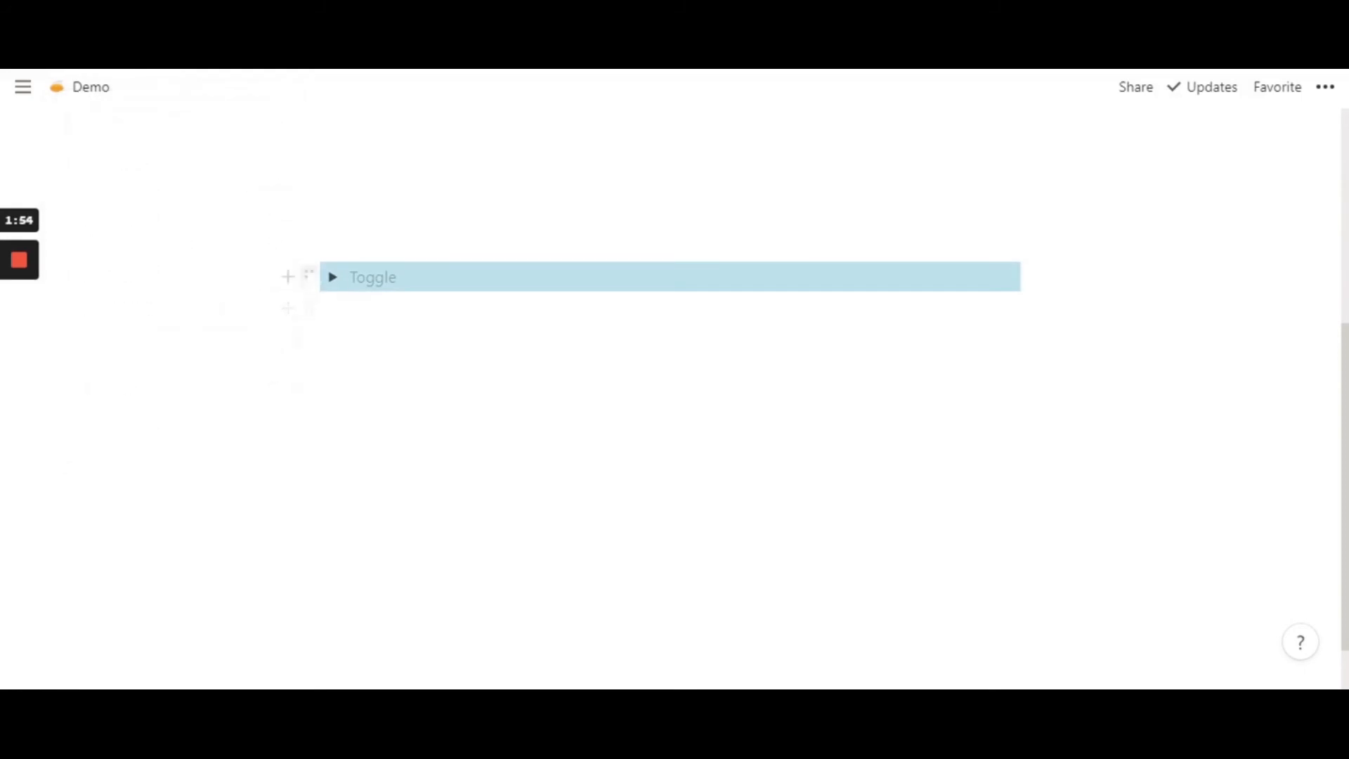
left_click(312, 281)
mouse_move(270, 227)
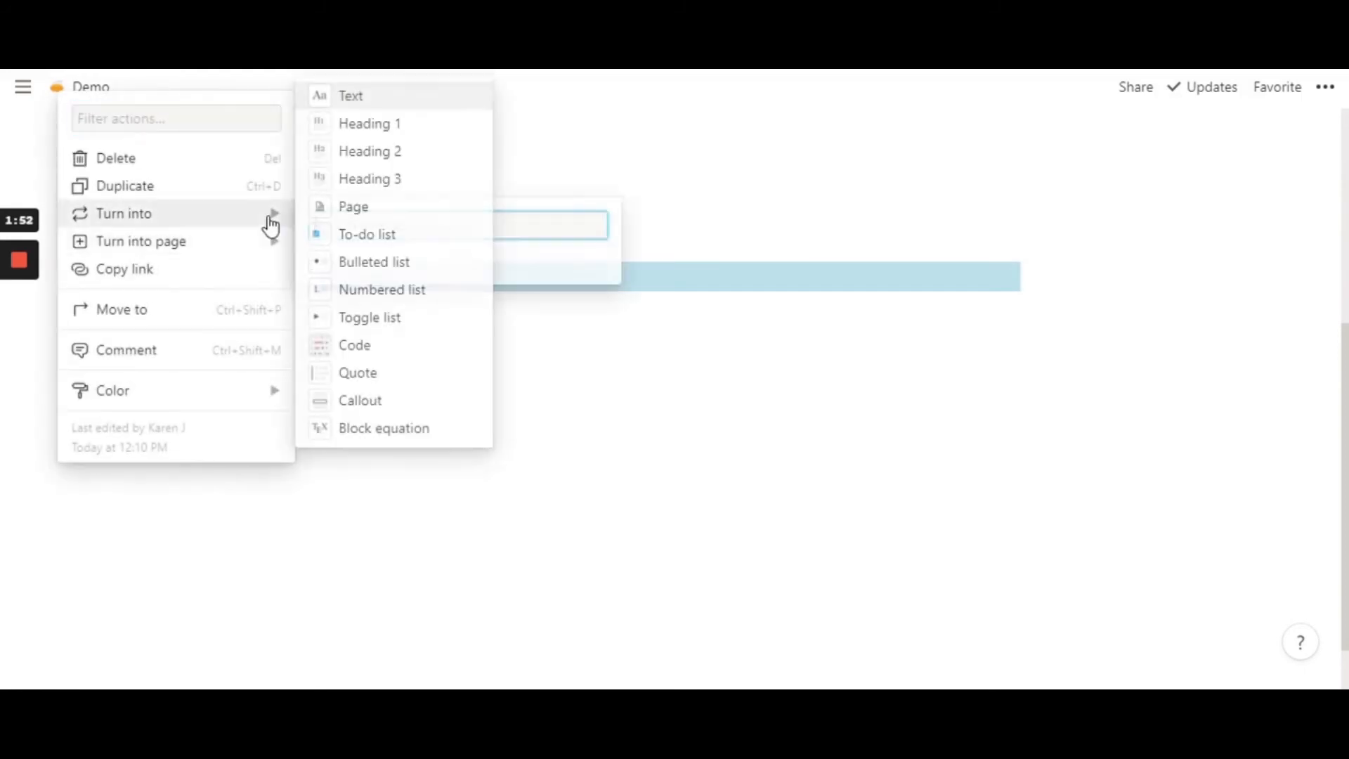
left_click(378, 99)
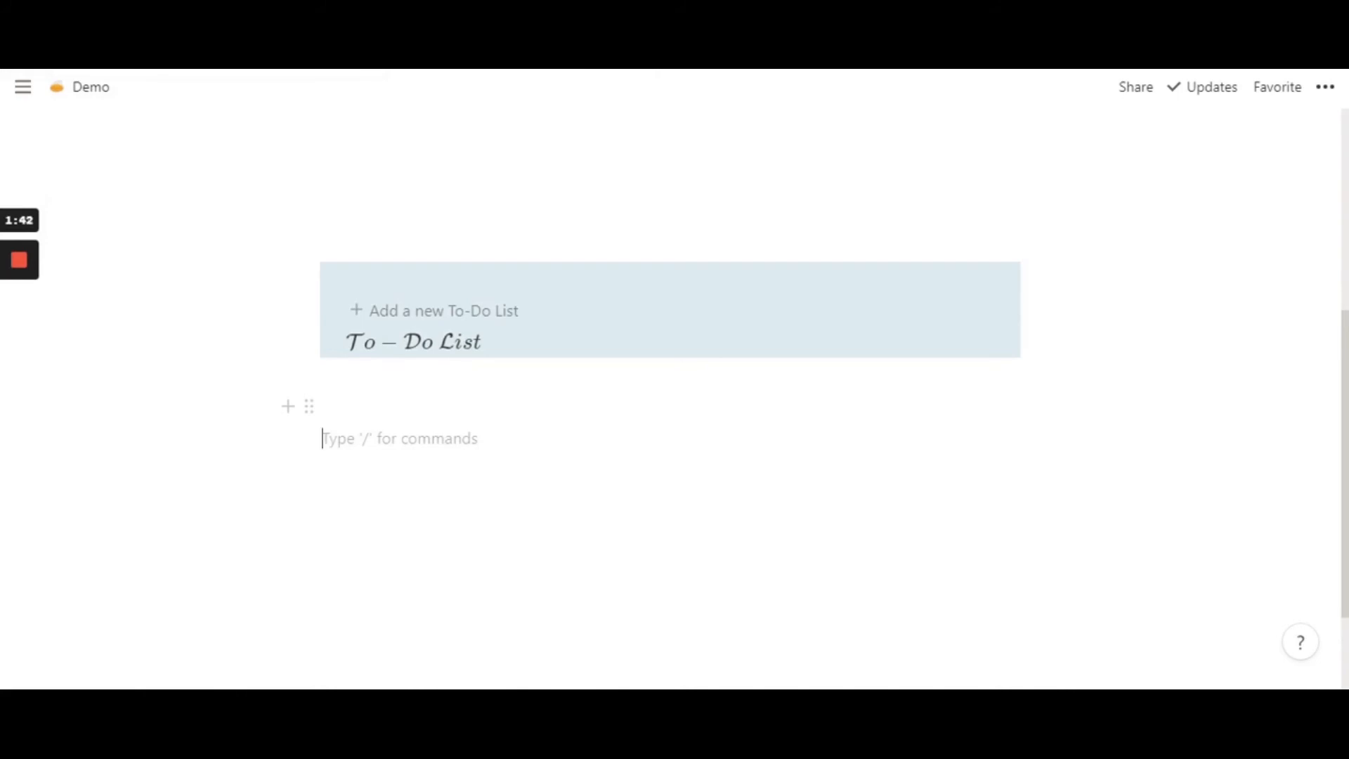
Move the To-Do List heading above the template button within the blue block.
left_click_drag(333, 342, 380, 312)
left_click(422, 407)
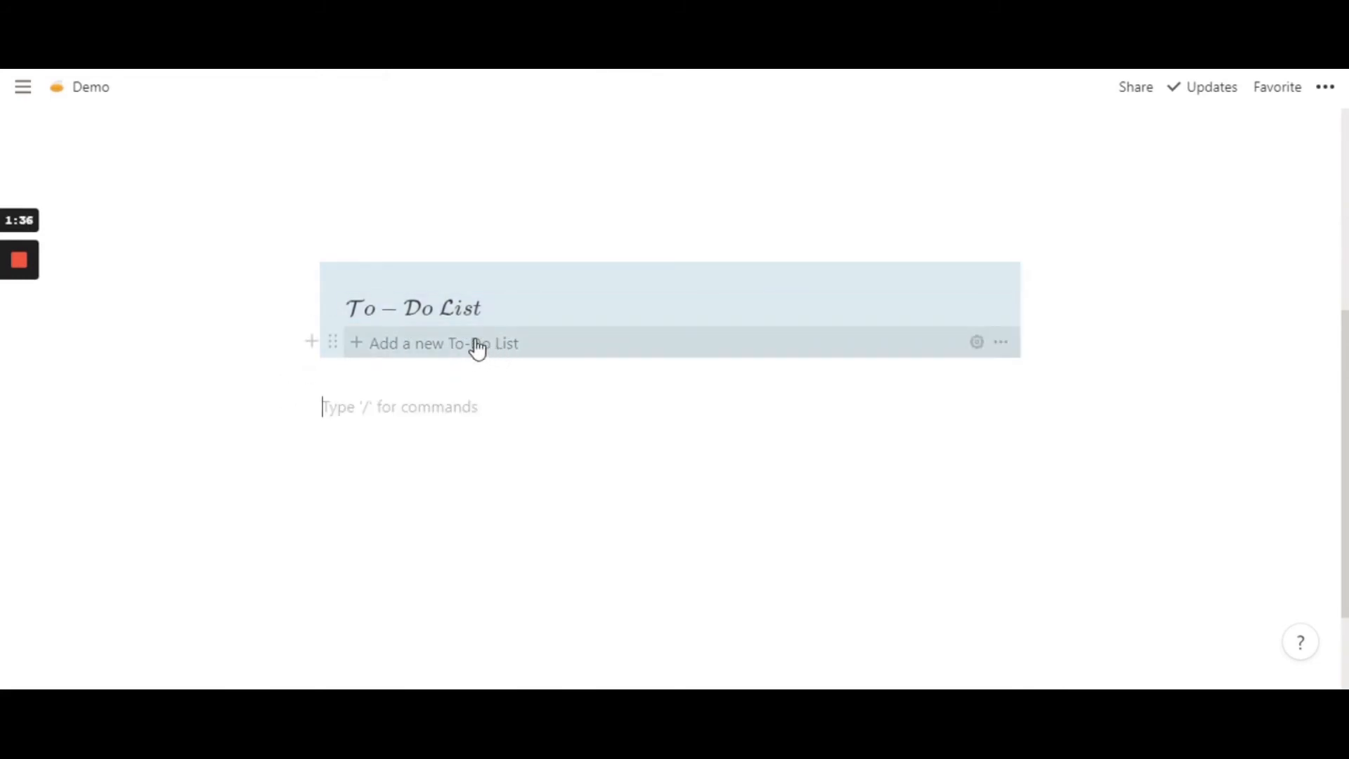
Add five to-do items with the "Add a new To-Do List" template button and write "Grocery" in the first one.
left_click(493, 344)
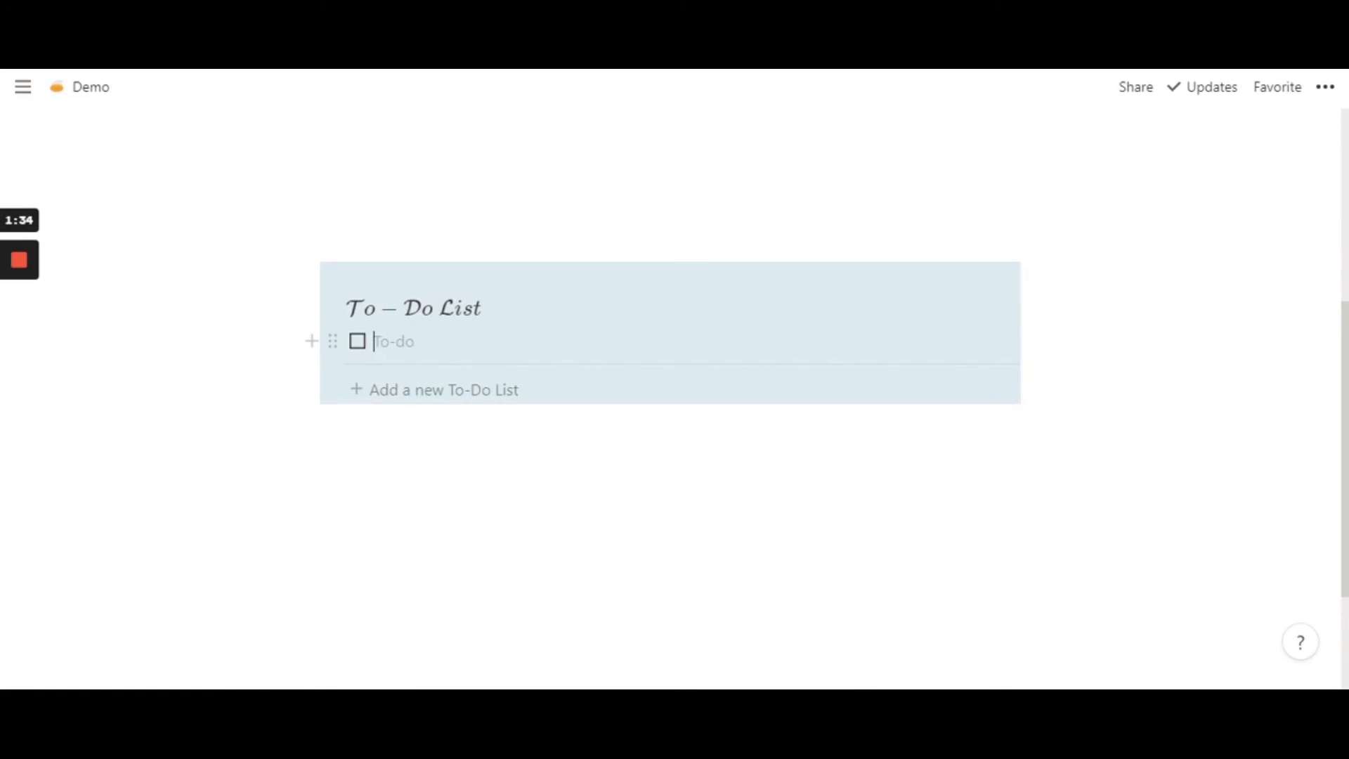
left_click(451, 391)
left_click(463, 450)
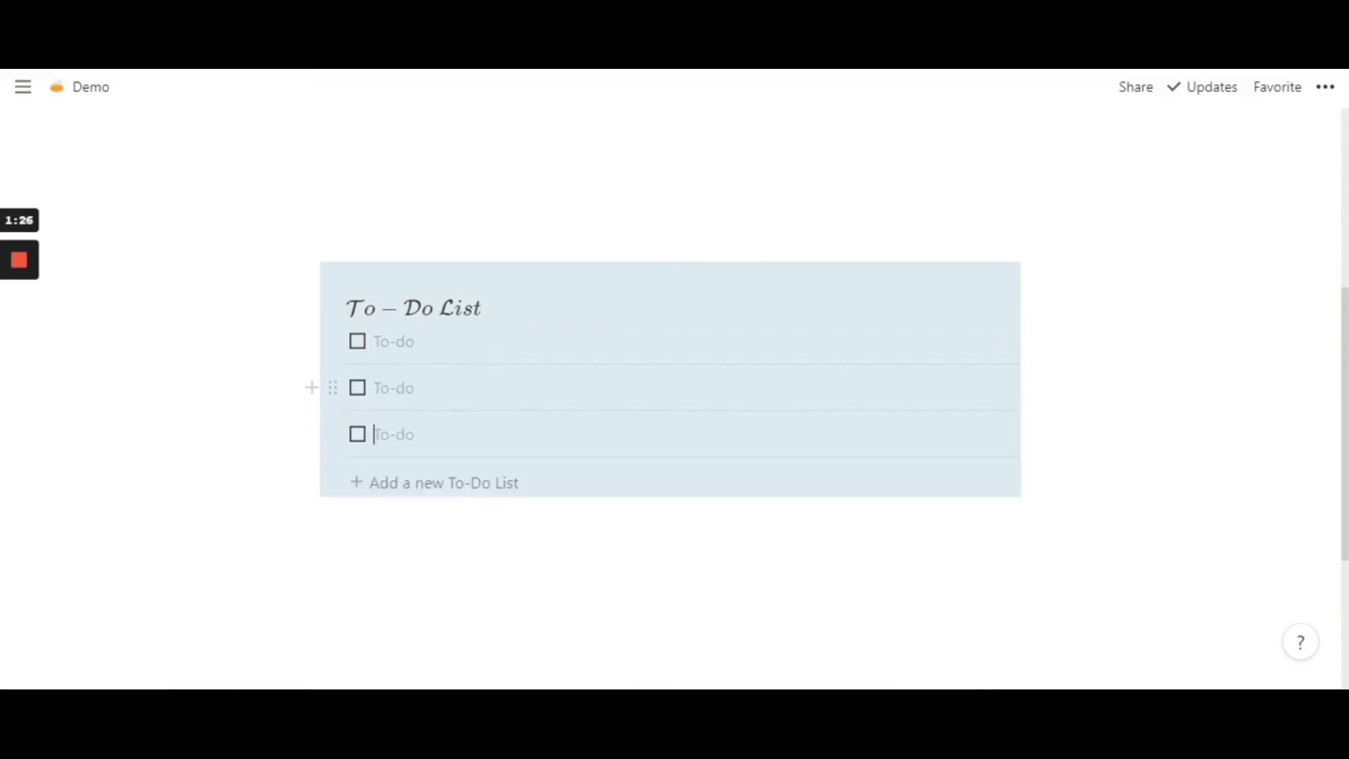
left_click(490, 483)
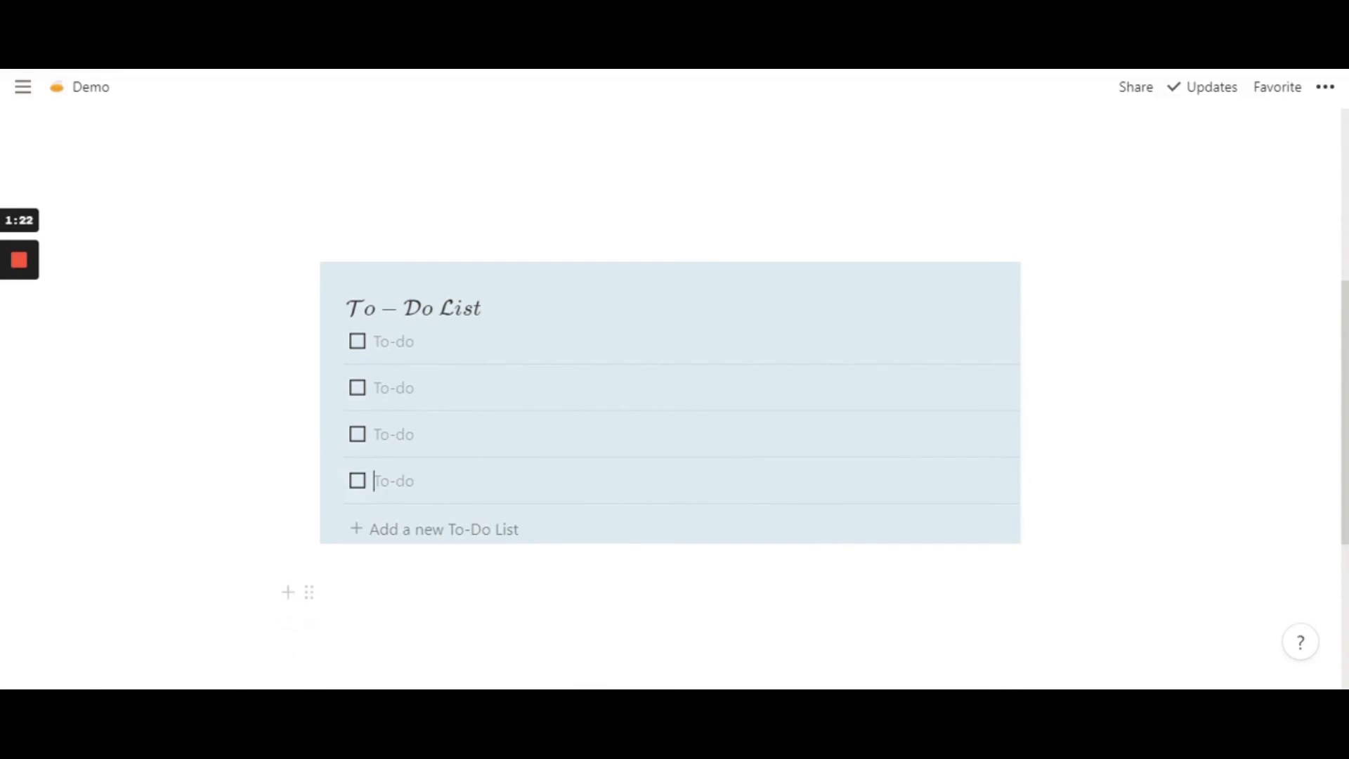
left_click(457, 535)
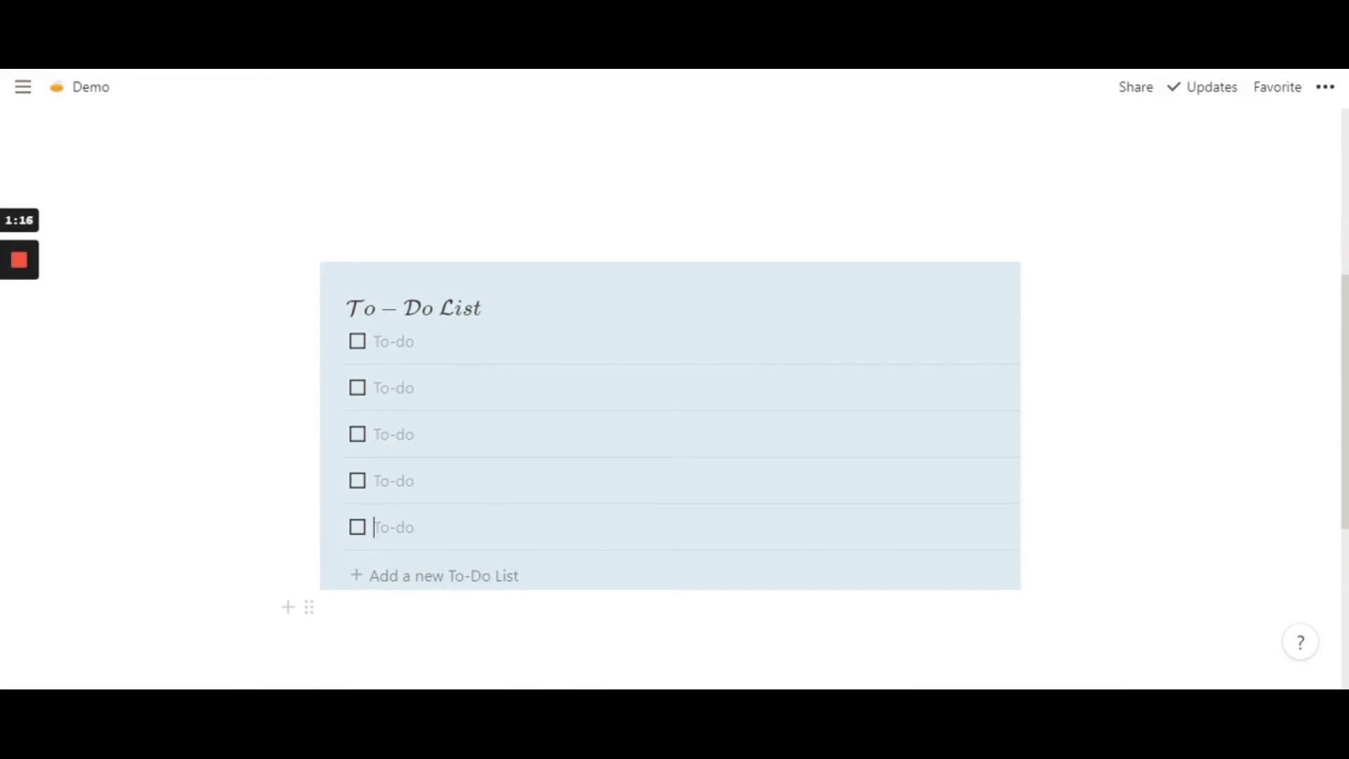
left_click(394, 342)
type("Grocery")
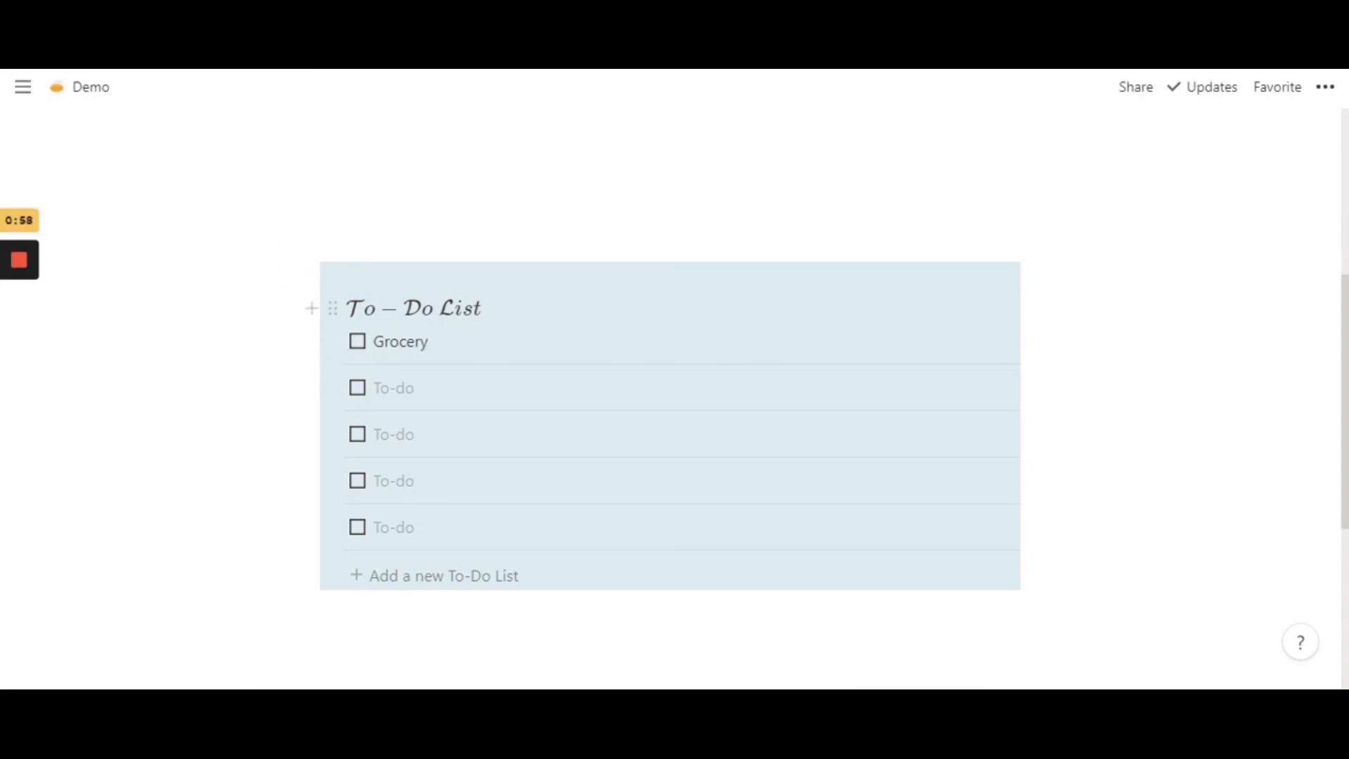
Try to insert a blue heart emoji after "List" in the heading's equation code.
left_click(420, 311)
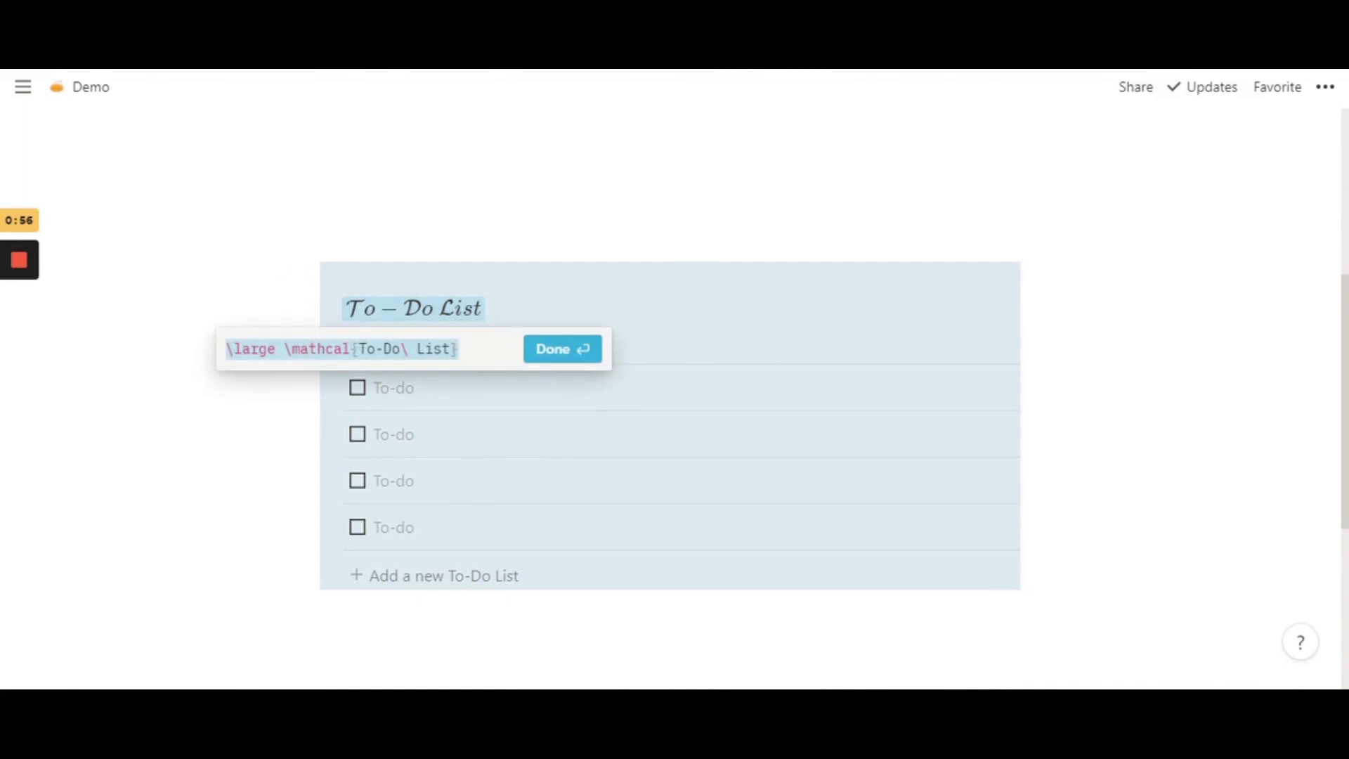
left_click(451, 349)
right_click(448, 349)
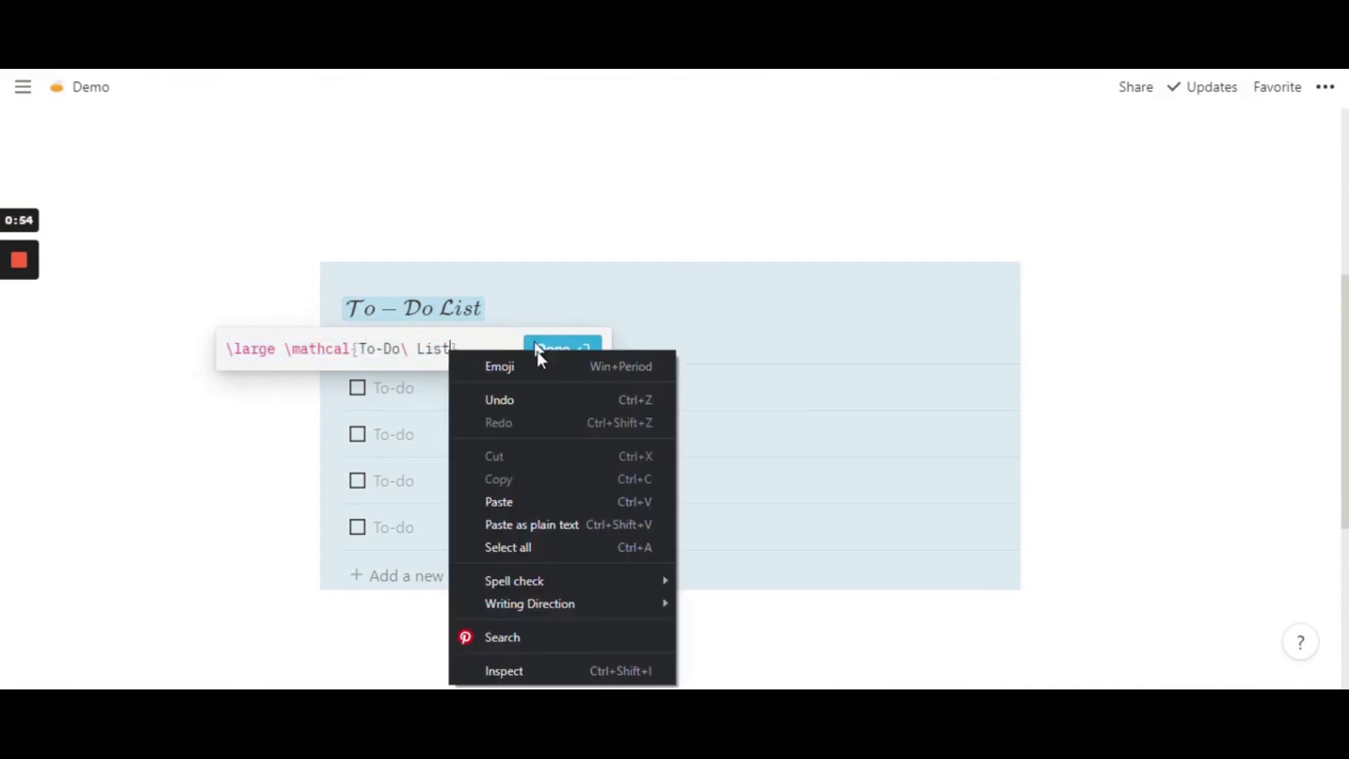
left_click(540, 362)
key("super+period")
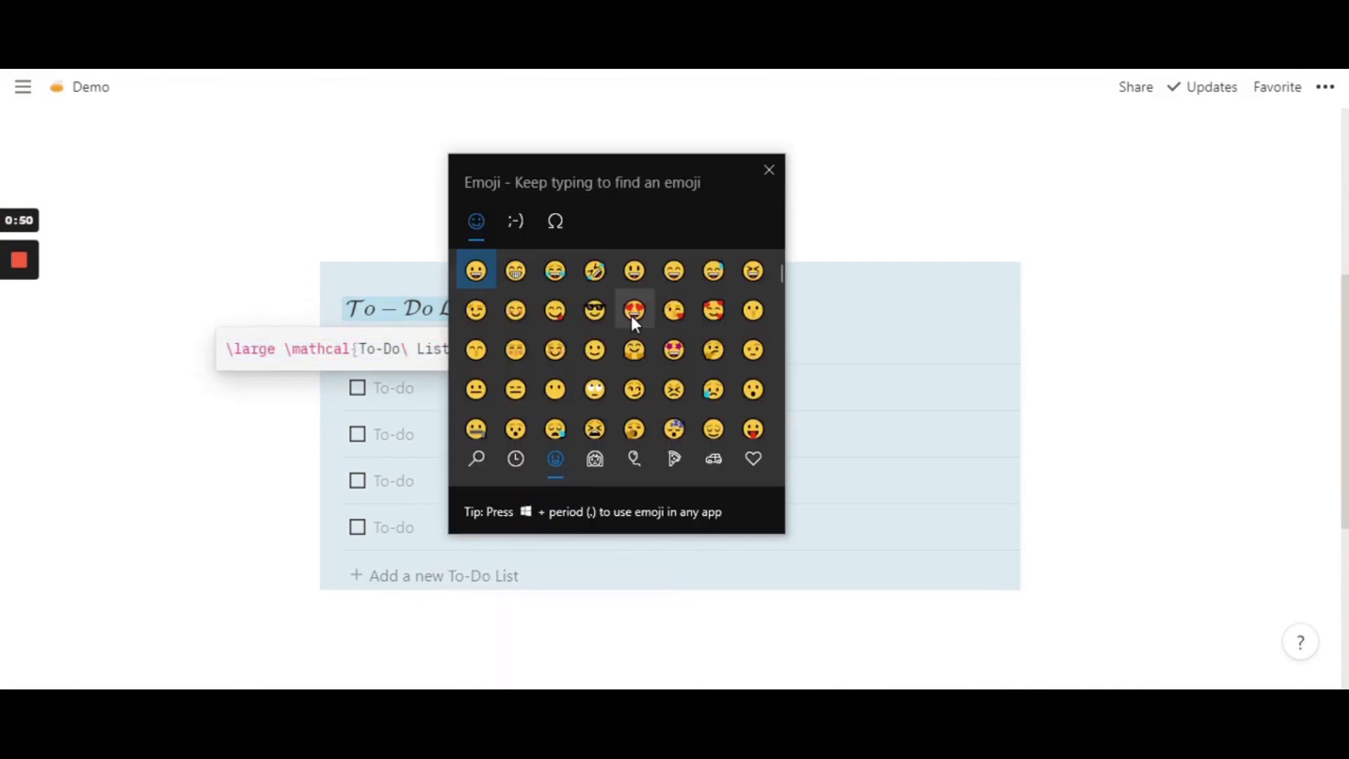
type("heart")
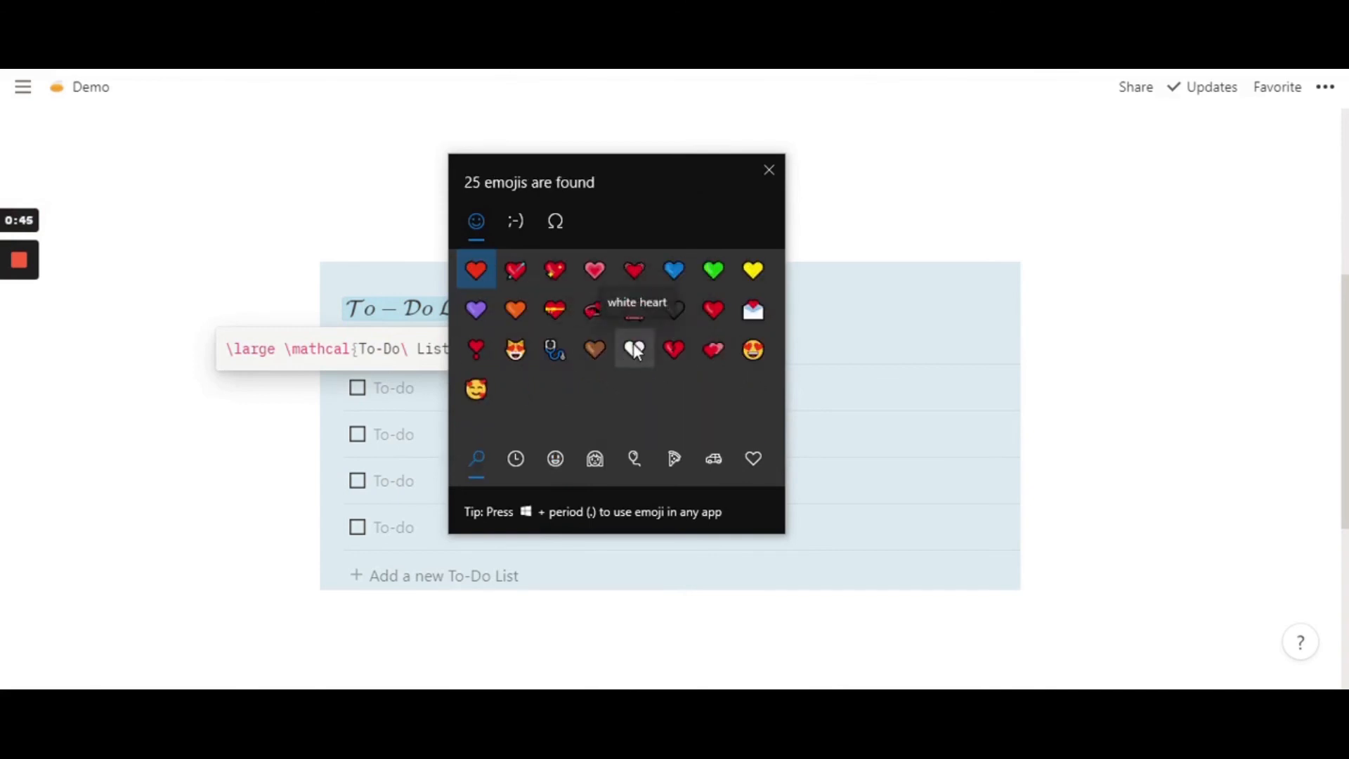
left_click(673, 267)
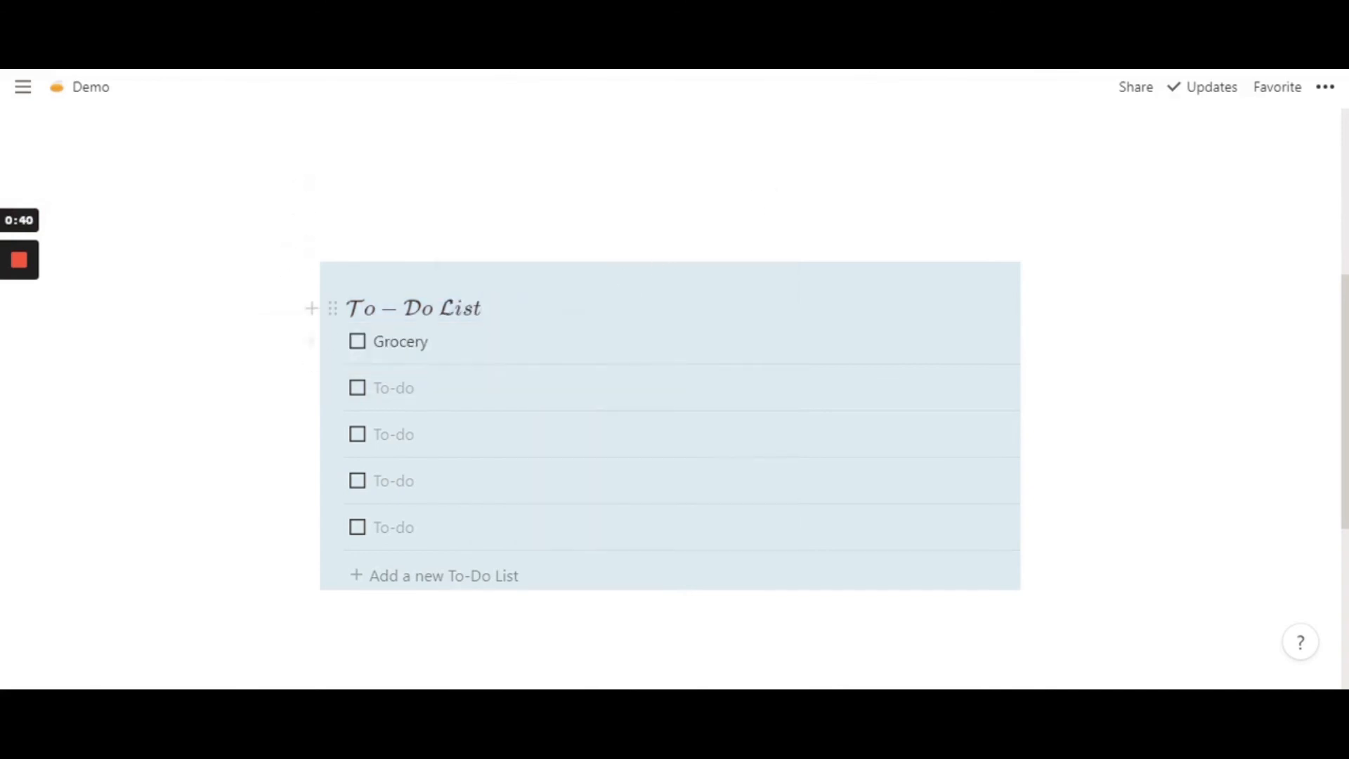
Add a blue heart emoji directly after "List" inside the \mathcal braces of the To-Do List heading equation.
left_click(478, 312)
left_click(450, 349)
right_click(450, 349)
left_click(529, 367)
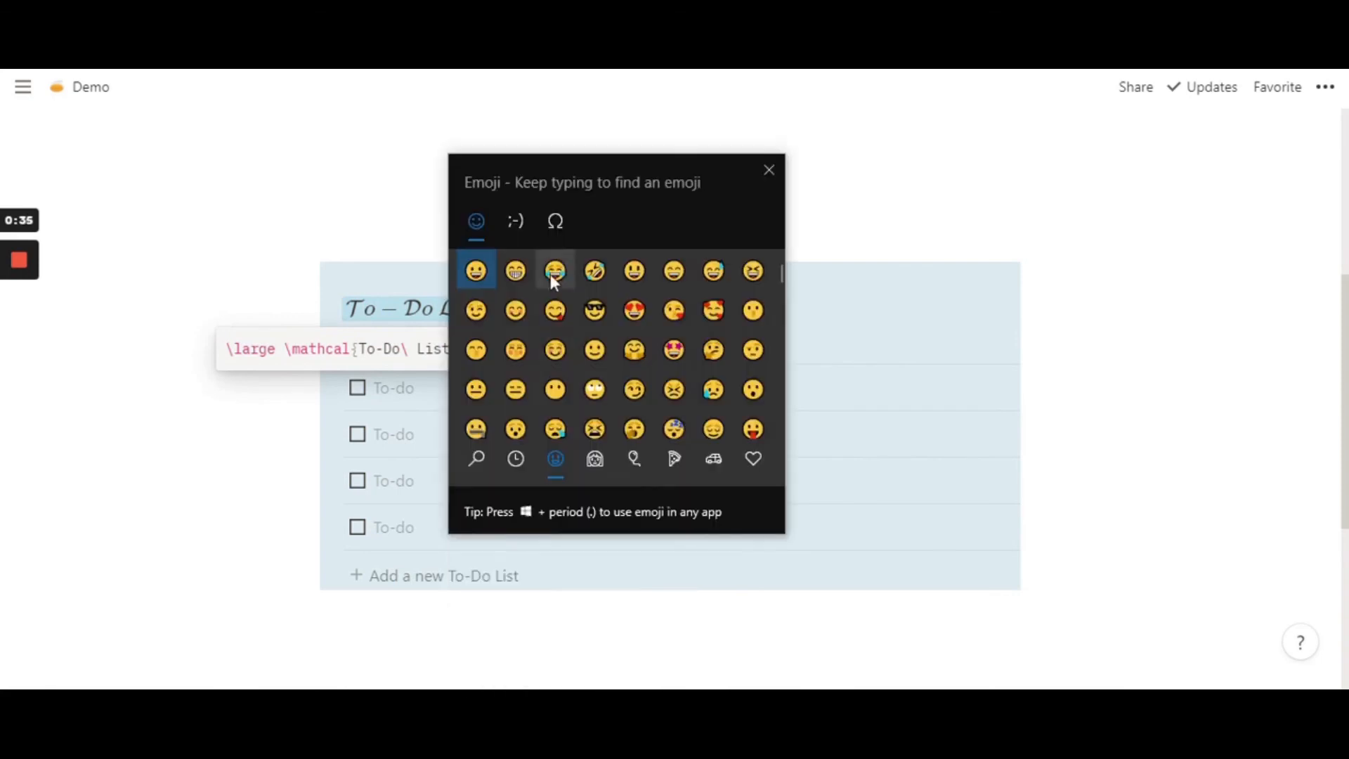
type("heart")
left_click(676, 270)
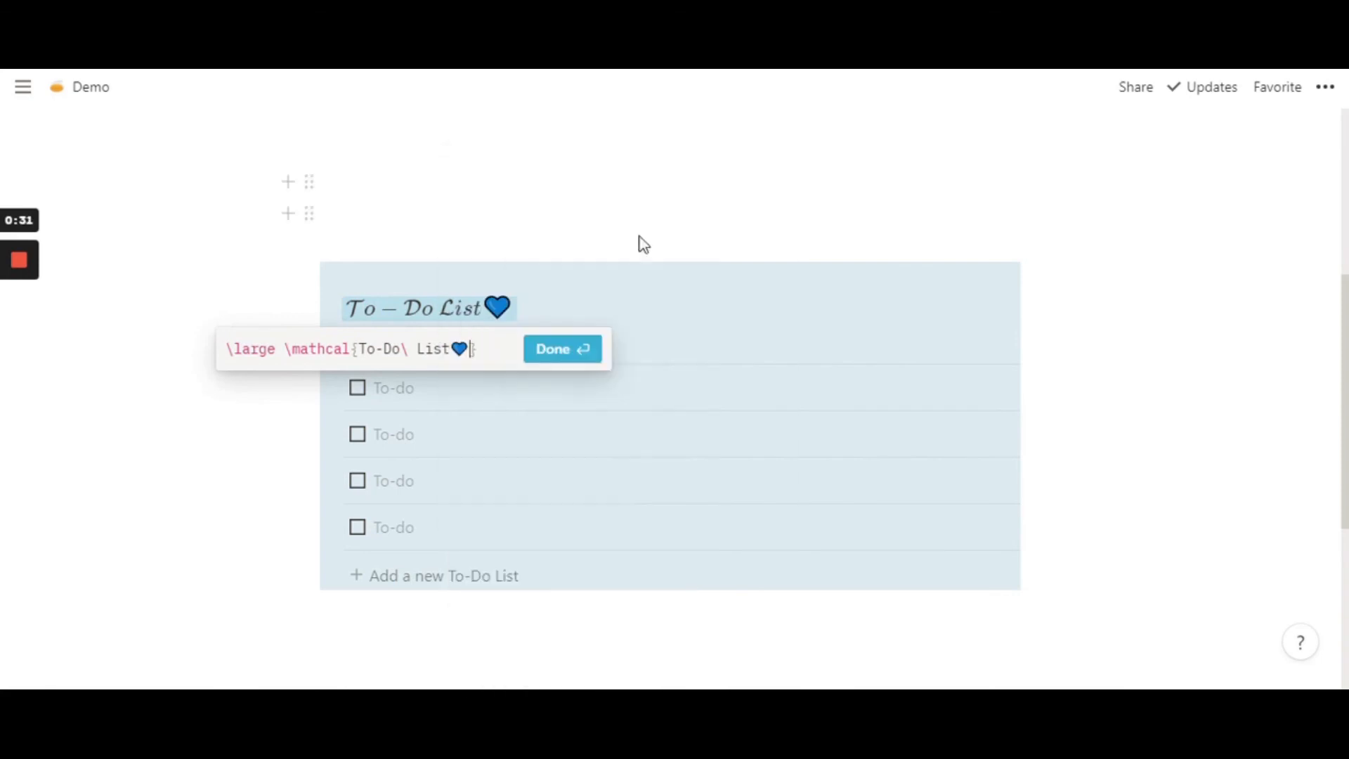